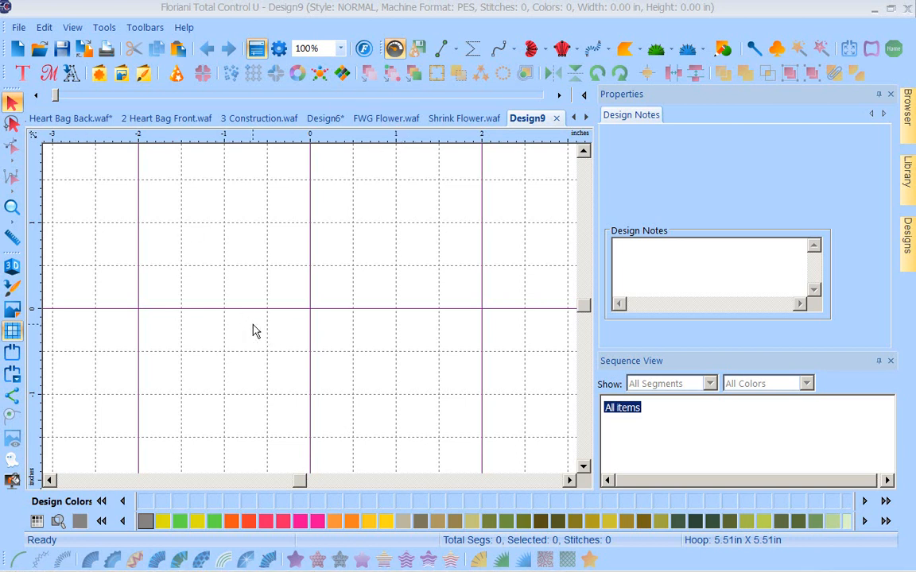
Step: Examine the shapes offered in the Custom Shapes and Easy Art folders of the custom shapes library
{"action": "left_click", "coordinate": [98, 75]}
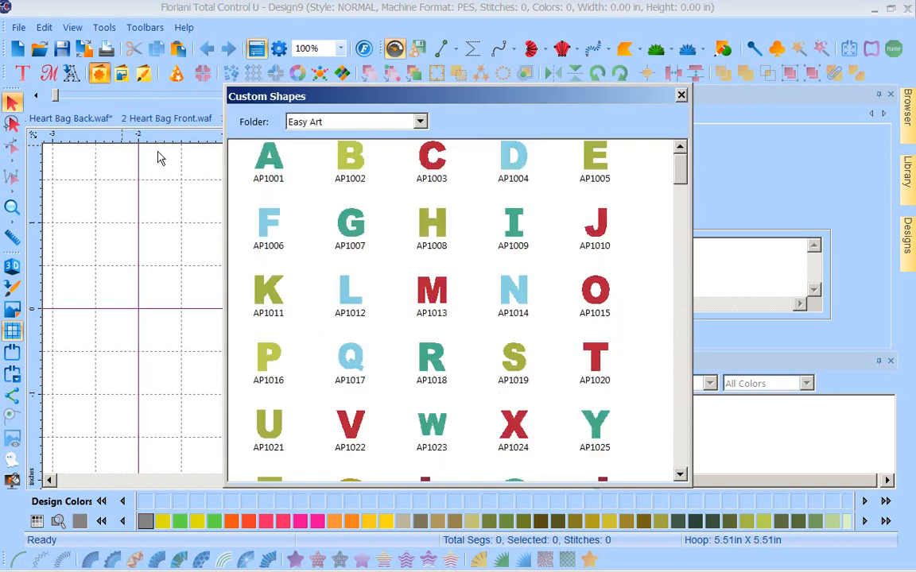
{"action": "left_click", "coordinate": [419, 122]}
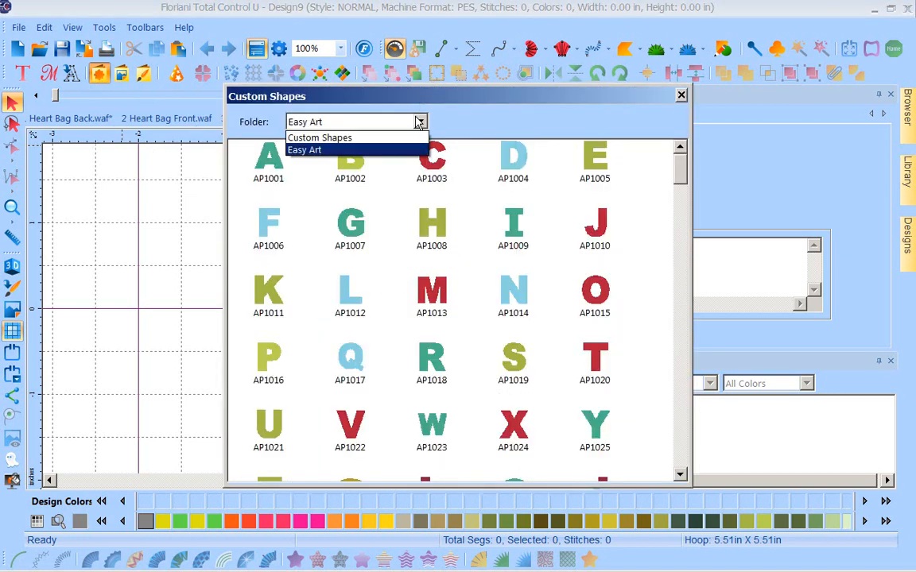
{"action": "left_click", "coordinate": [368, 137]}
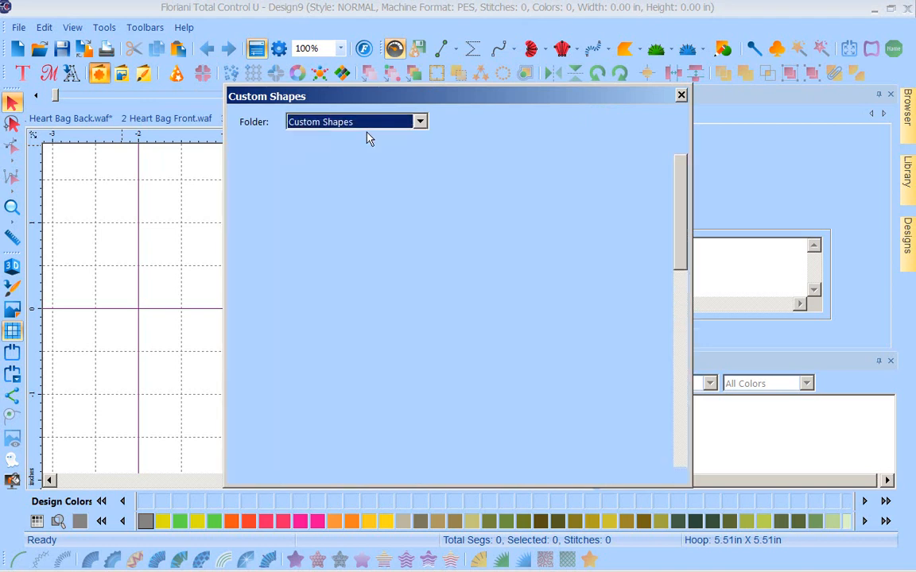
{"action": "left_click", "coordinate": [420, 124]}
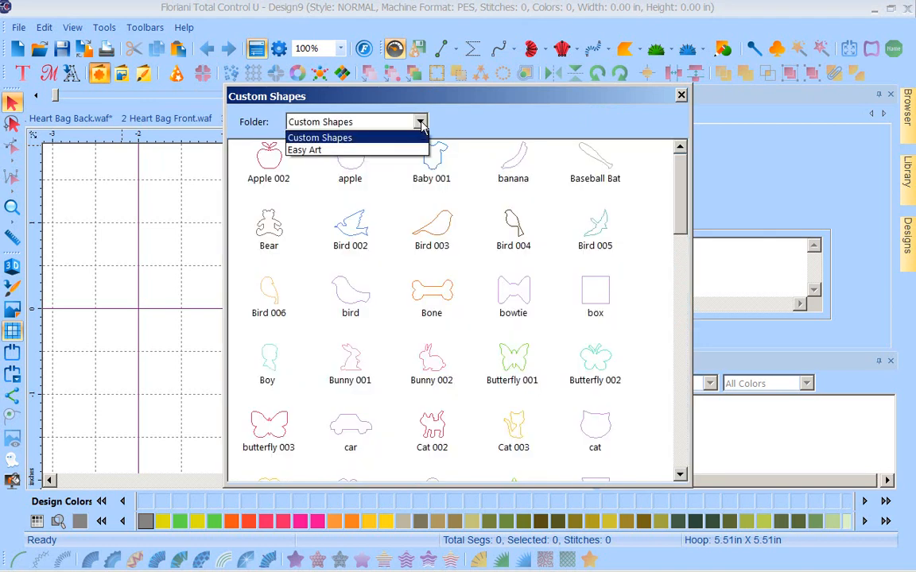
{"action": "left_click", "coordinate": [343, 150]}
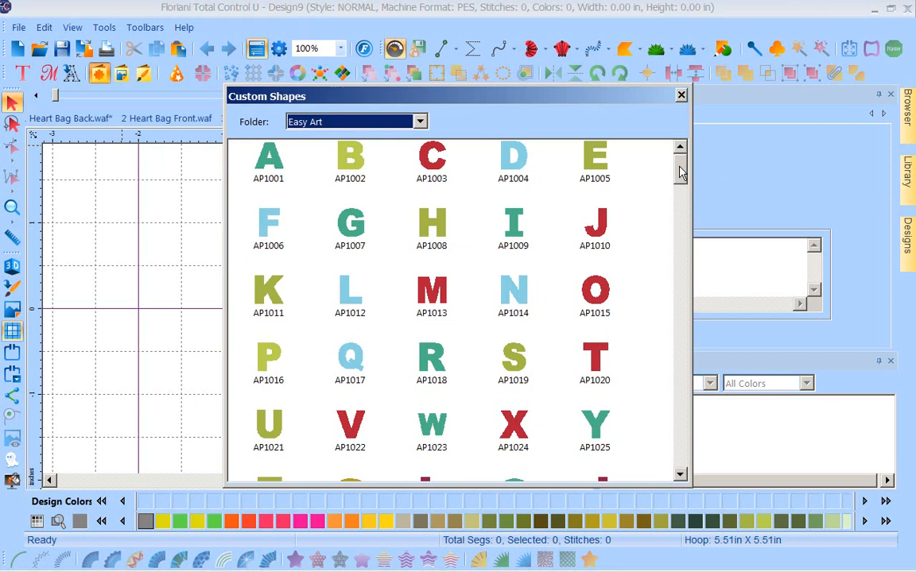
{"action": "left_click", "coordinate": [420, 122]}
{"action": "left_click", "coordinate": [375, 139]}
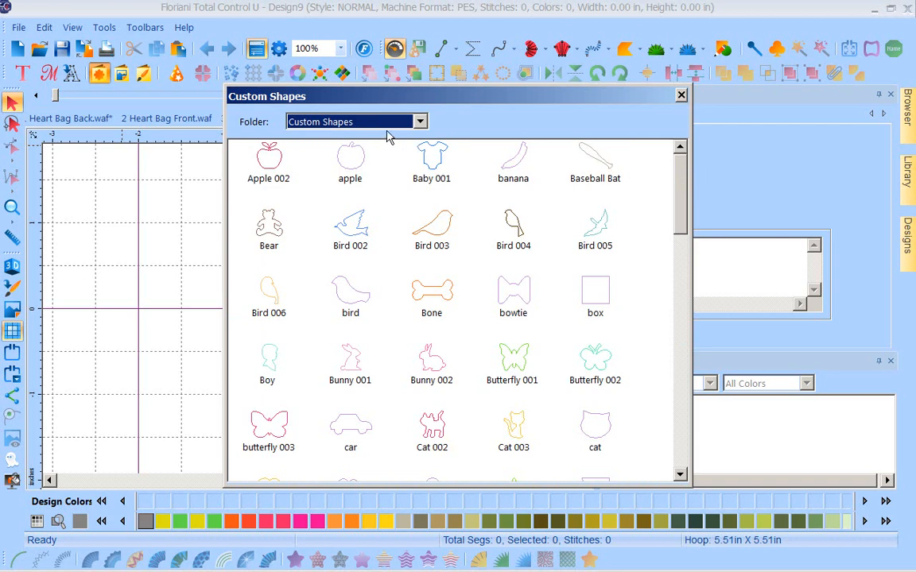
{"action": "left_click", "coordinate": [420, 121]}
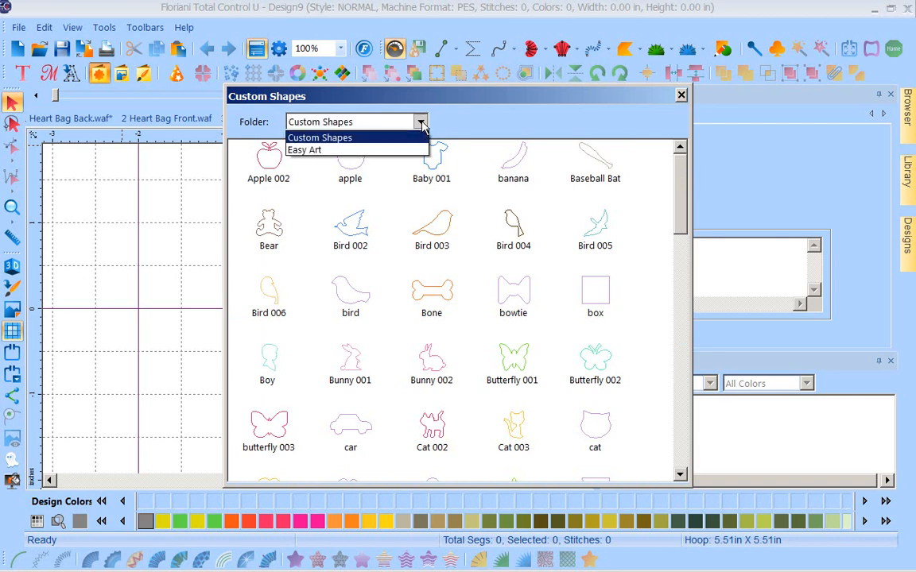
{"action": "left_click", "coordinate": [375, 151]}
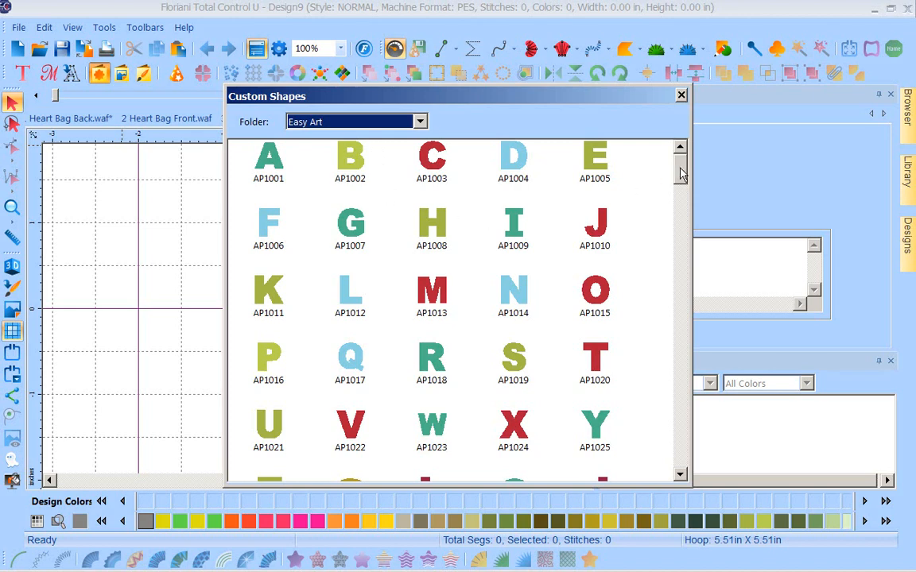
Step: Look through the Easy Art collection and insert the sewing machine artwork SE007 into the design
{"action": "left_click_drag", "start_coordinate": [680, 173], "coordinate": [676, 240]}
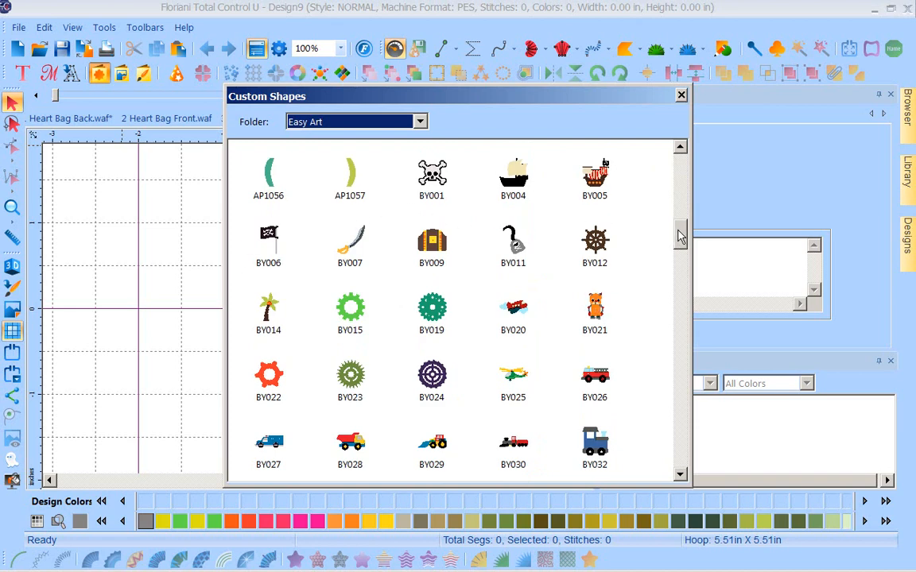
{"action": "left_click_drag", "start_coordinate": [681, 237], "coordinate": [681, 262]}
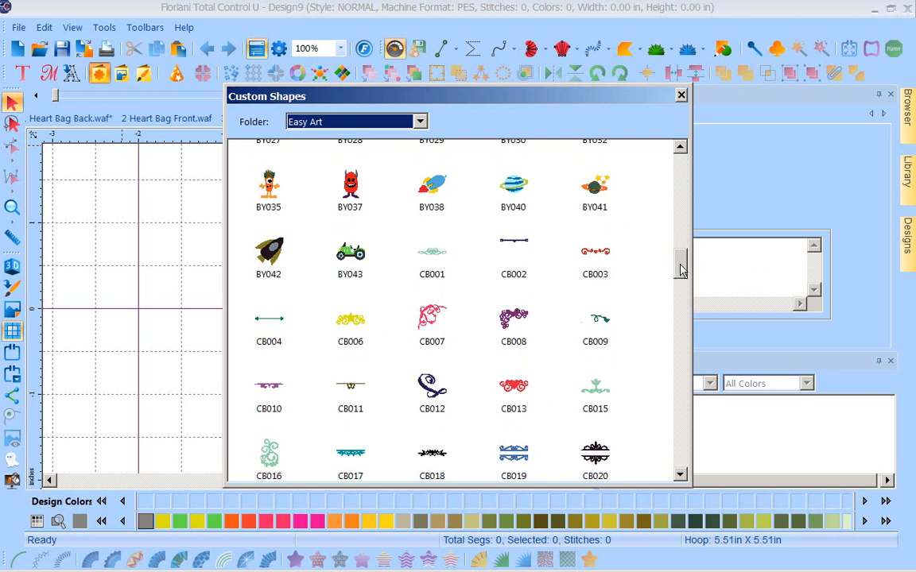
{"action": "mouse_move", "coordinate": [681, 270]}
{"action": "left_mouse_down"}
{"action": "mouse_move", "coordinate": [682, 306]}
{"action": "mouse_move", "coordinate": [681, 287]}
{"action": "left_mouse_up"}
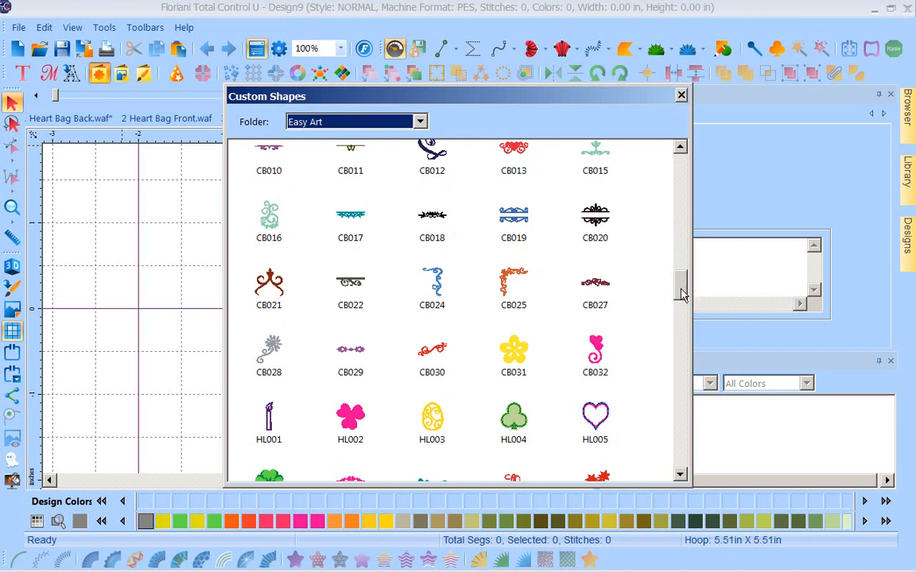
{"action": "left_click_drag", "start_coordinate": [681, 294], "coordinate": [678, 343]}
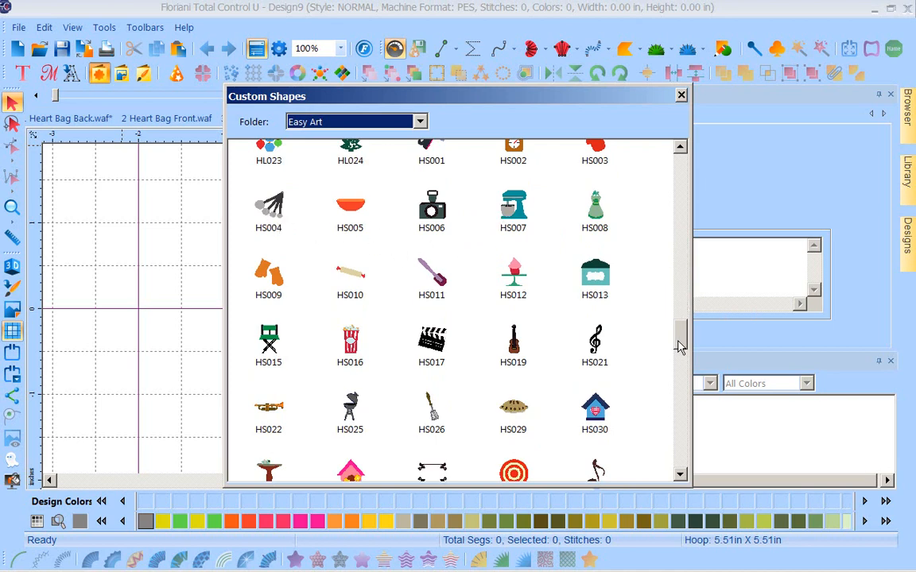
{"action": "left_click_drag", "start_coordinate": [680, 346], "coordinate": [677, 475]}
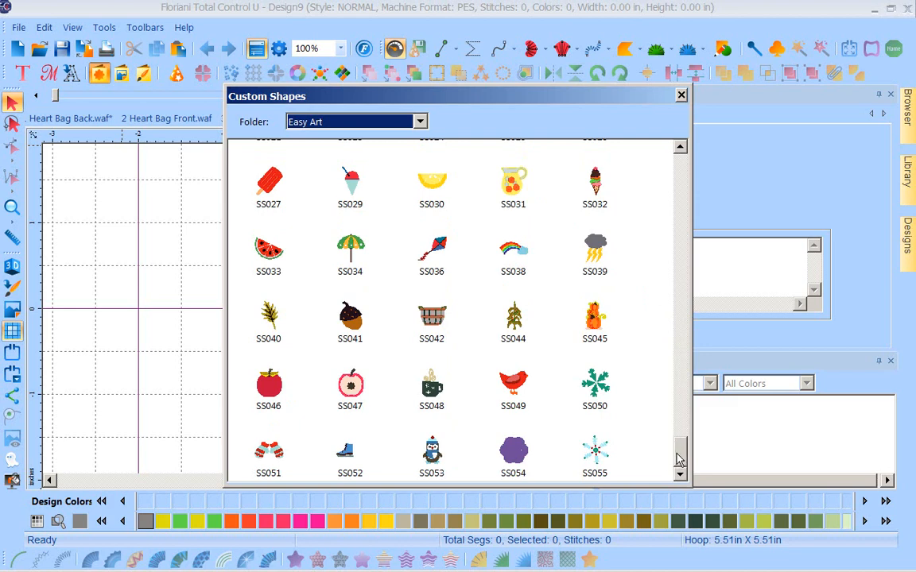
{"action": "left_click_drag", "start_coordinate": [681, 451], "coordinate": [681, 395]}
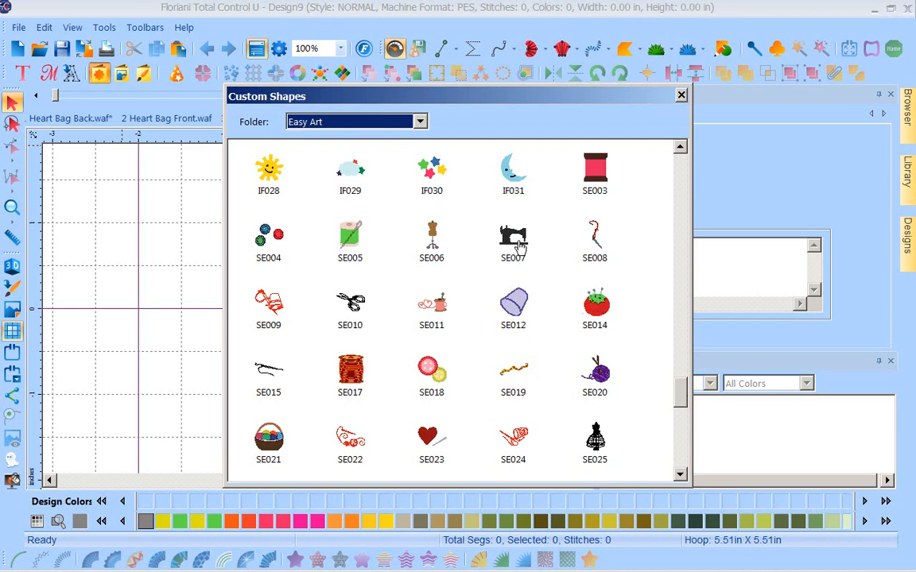
{"action": "double_click", "coordinate": [516, 243]}
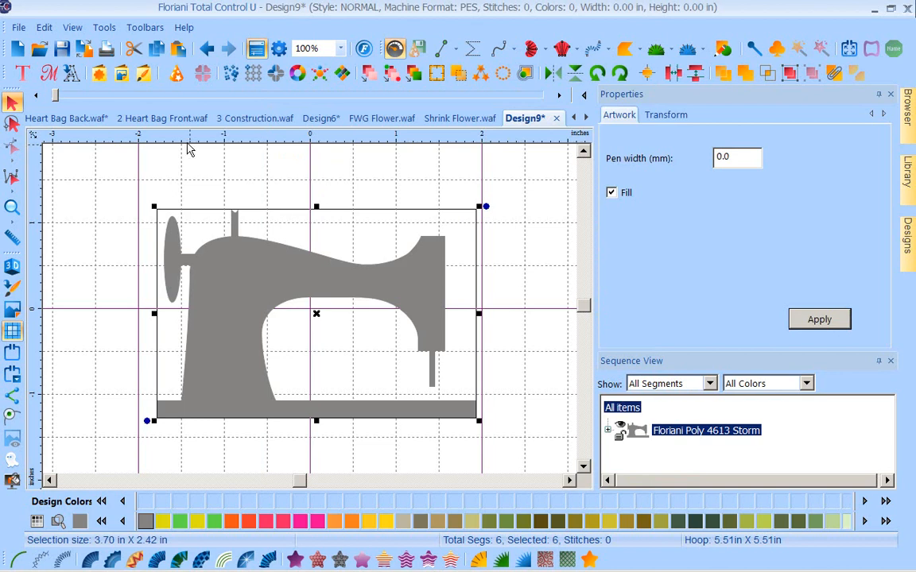
Step: Insert the thread spool artwork SE017 from the Easy Art folder into the design
{"action": "left_click", "coordinate": [99, 74]}
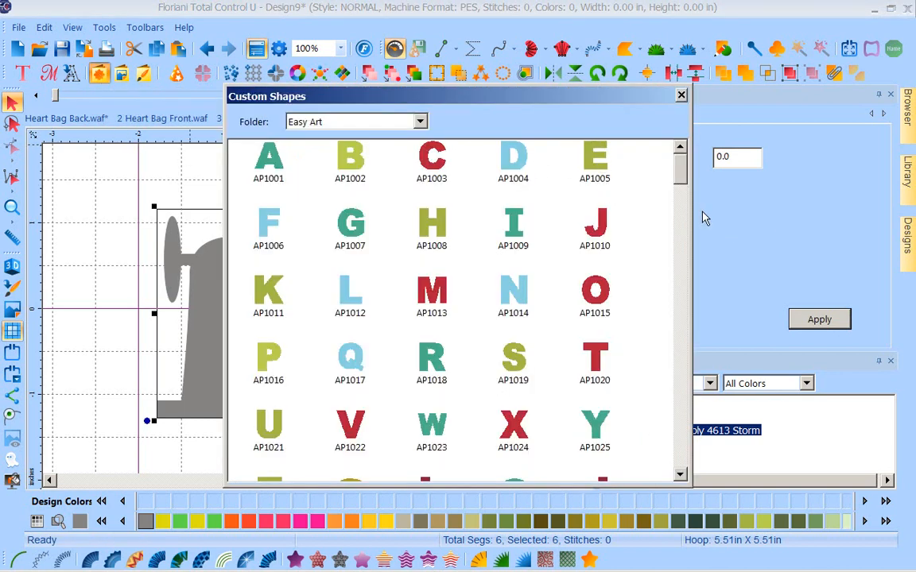
{"action": "left_click_drag", "start_coordinate": [680, 180], "coordinate": [670, 404]}
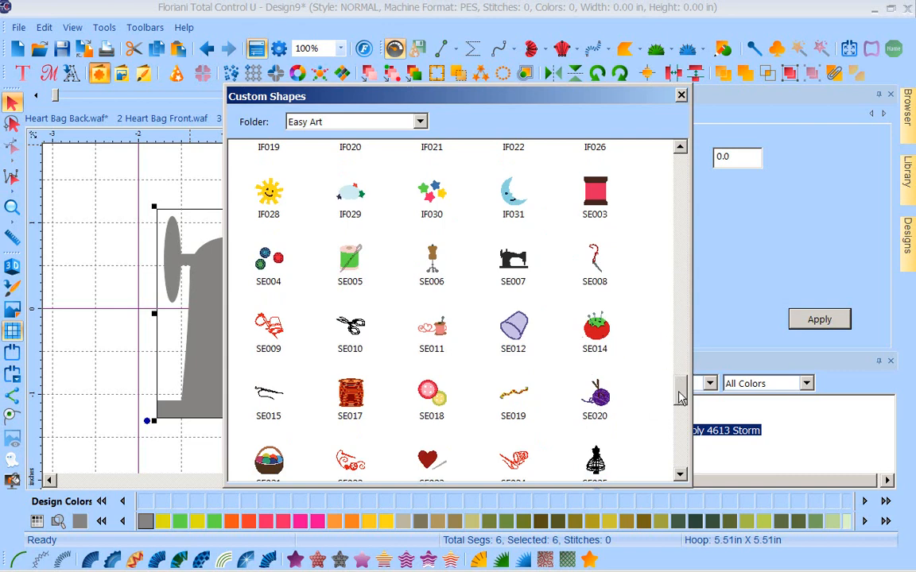
{"action": "left_click_drag", "start_coordinate": [679, 397], "coordinate": [658, 417]}
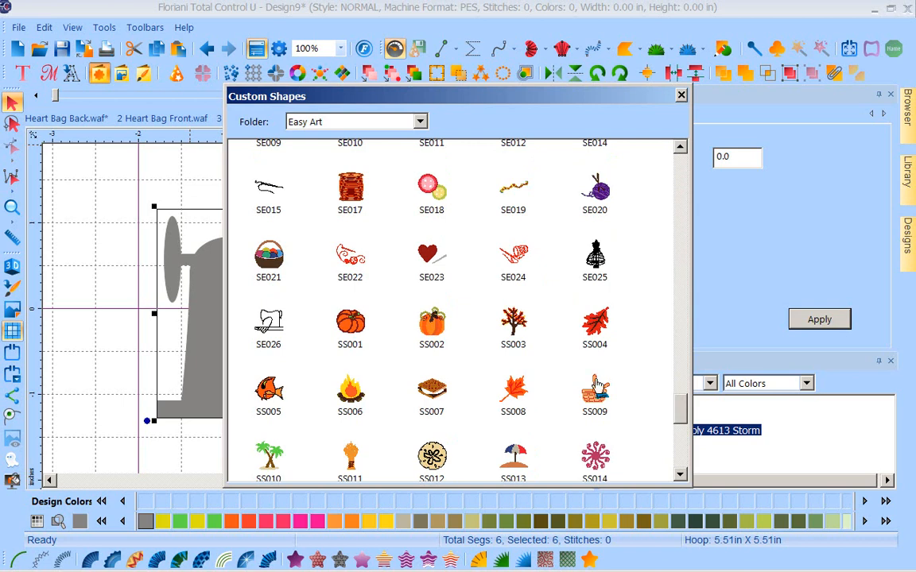
{"action": "double_click", "coordinate": [356, 200]}
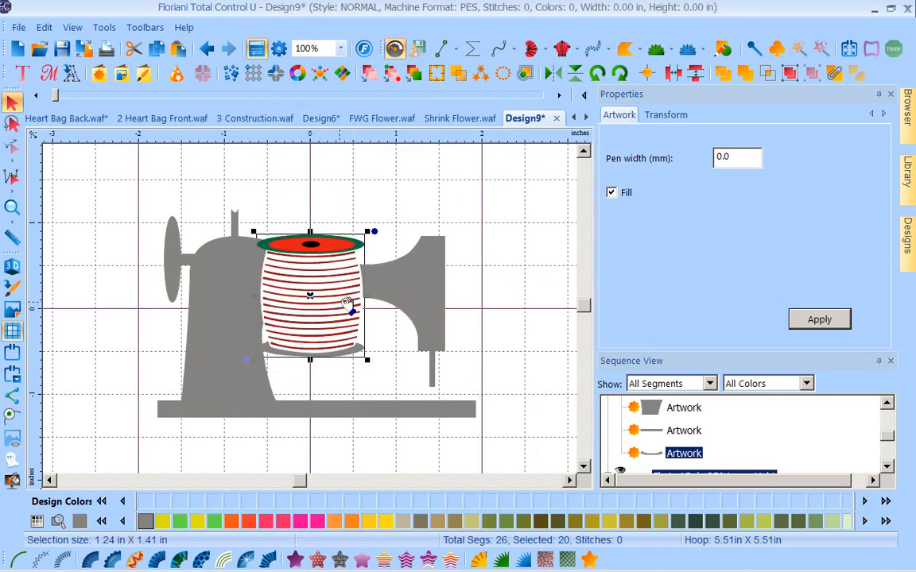
Step: Shrink the thread spool to about 0.54 × 0.62 in and place it over the spool pin on top of the sewing machine
{"action": "left_click_drag", "start_coordinate": [301, 273], "coordinate": [236, 195]}
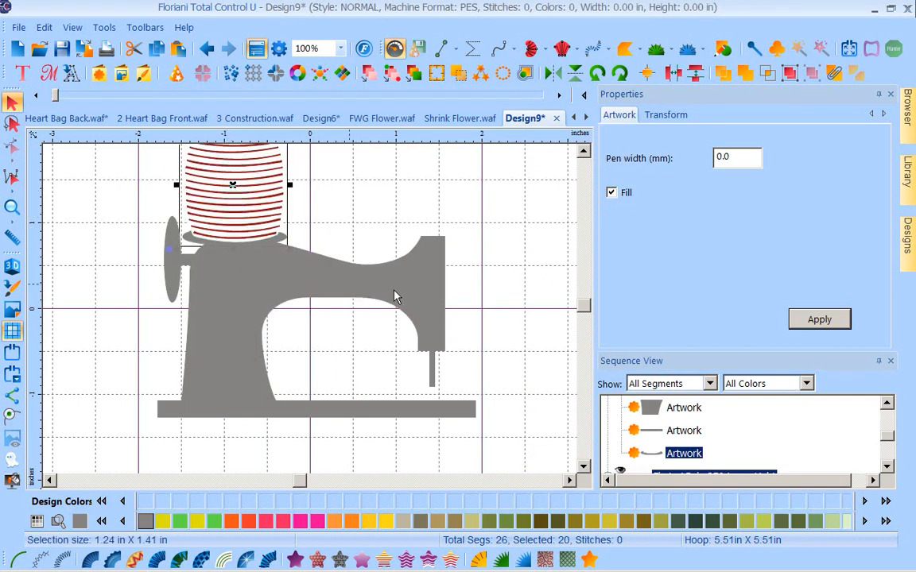
{"action": "left_click", "coordinate": [583, 153]}
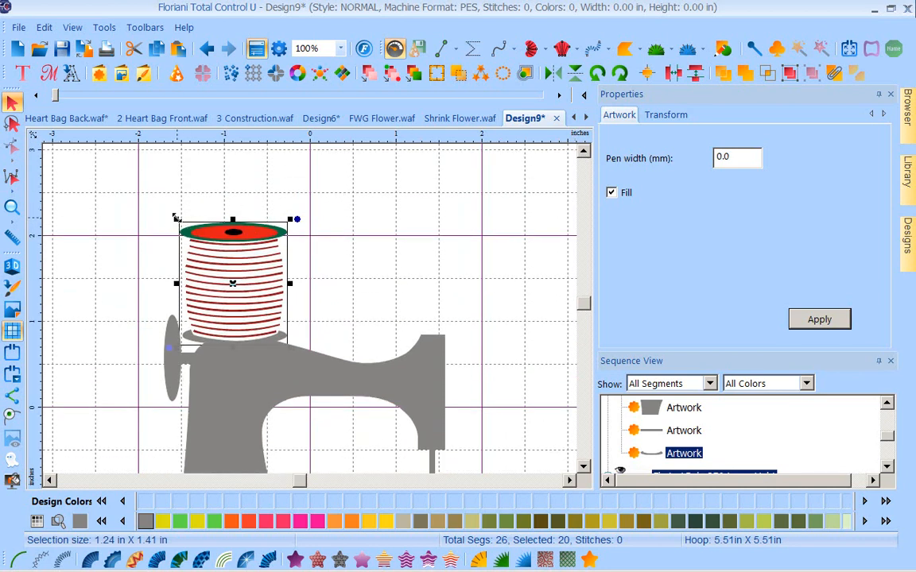
{"action": "left_click_drag", "start_coordinate": [177, 218], "coordinate": [231, 296]}
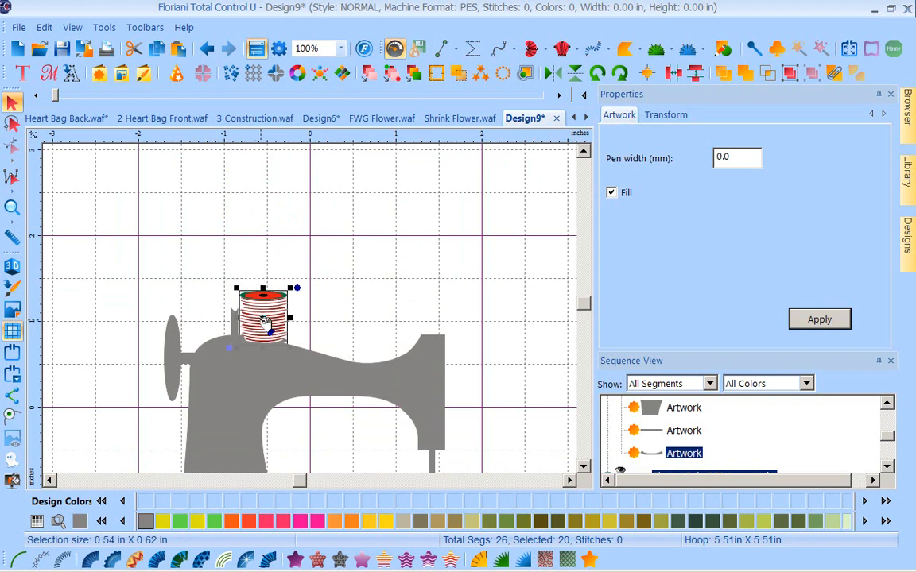
{"action": "left_click_drag", "start_coordinate": [266, 322], "coordinate": [237, 316]}
{"action": "left_click_drag", "start_coordinate": [237, 314], "coordinate": [240, 316]}
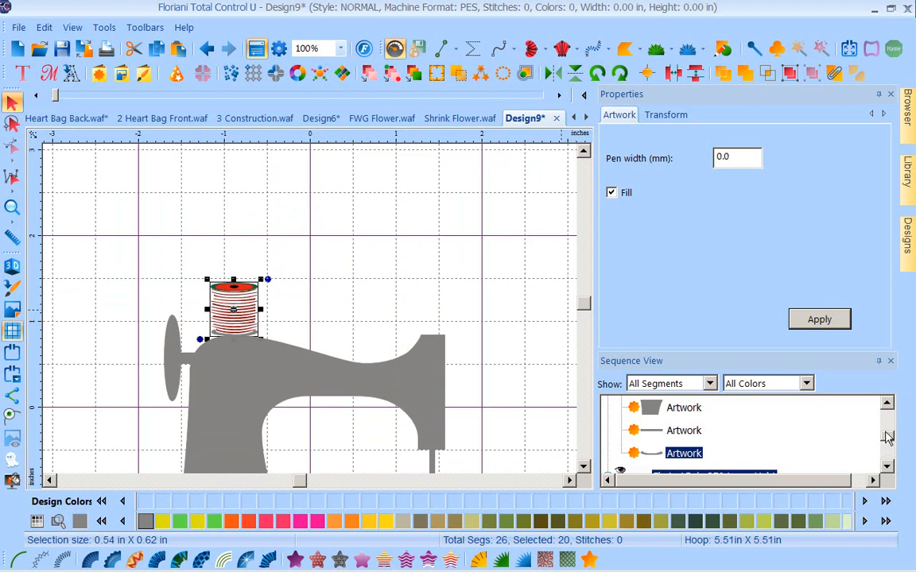
Step: Close the object properties to enlarge the sequence list, and merge all items into one solid silhouette
{"action": "scroll", "coordinate": [888, 438], "scroll_direction": "up", "scroll_amount": 5}
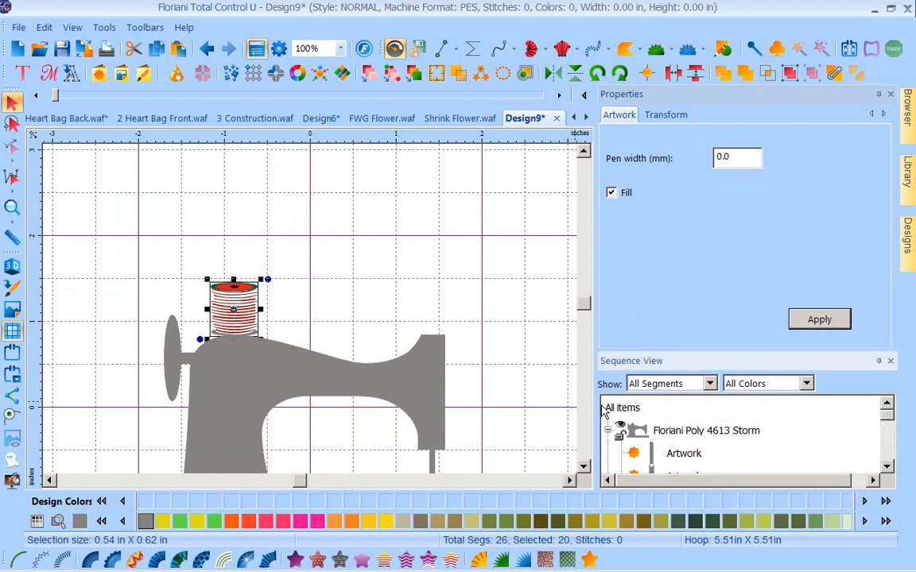
{"action": "left_click", "coordinate": [891, 94]}
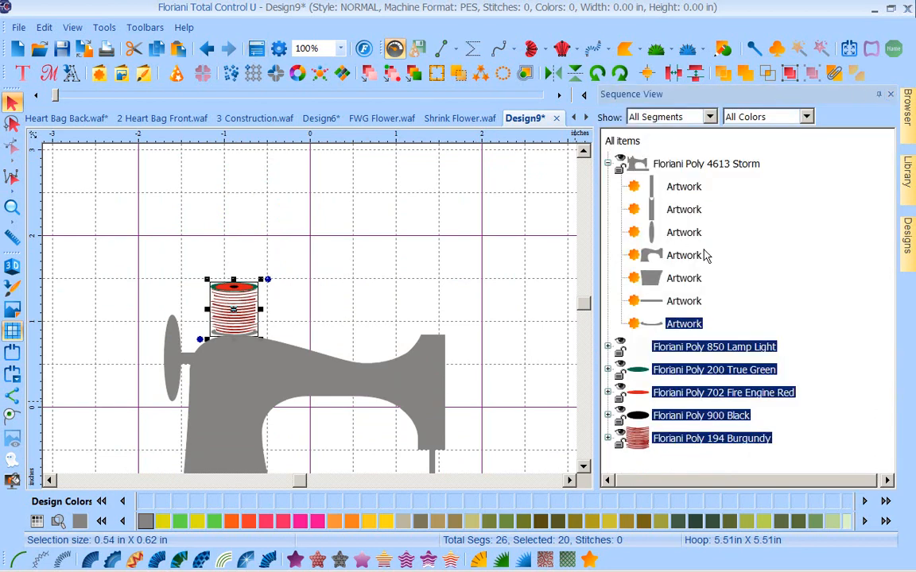
{"action": "left_click", "coordinate": [622, 142]}
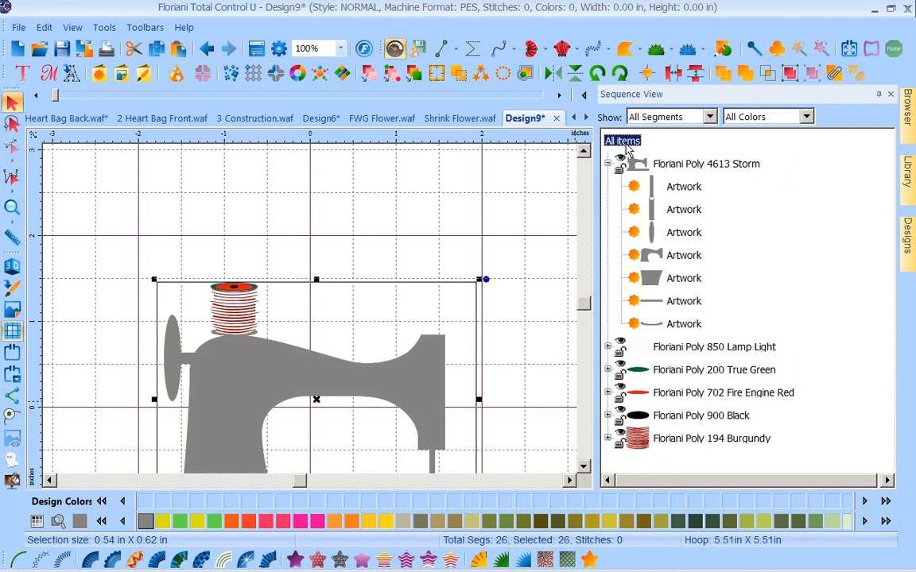
{"action": "left_click", "coordinate": [747, 77]}
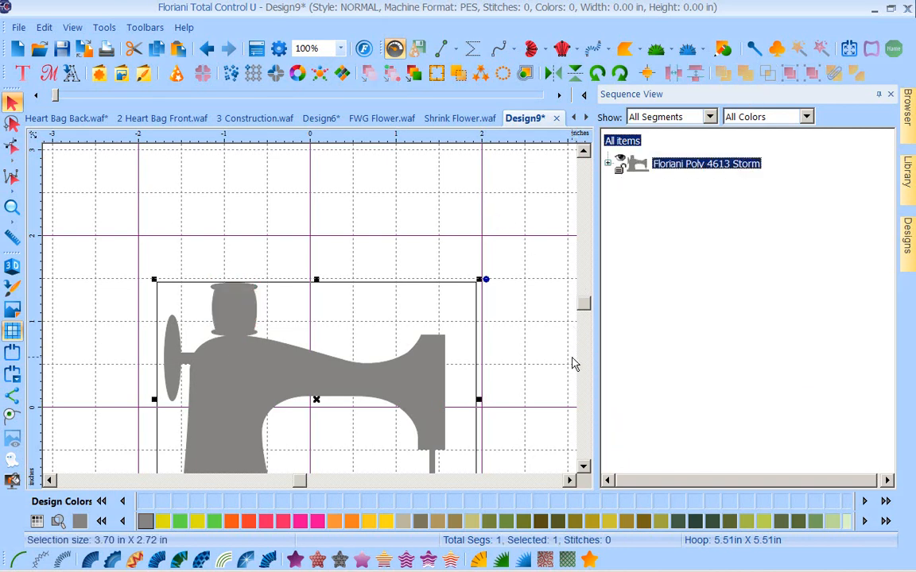
Step: Convert the merged sewing machine silhouette to a run stitch outline and then to an Appliqué
{"action": "left_click", "coordinate": [583, 471]}
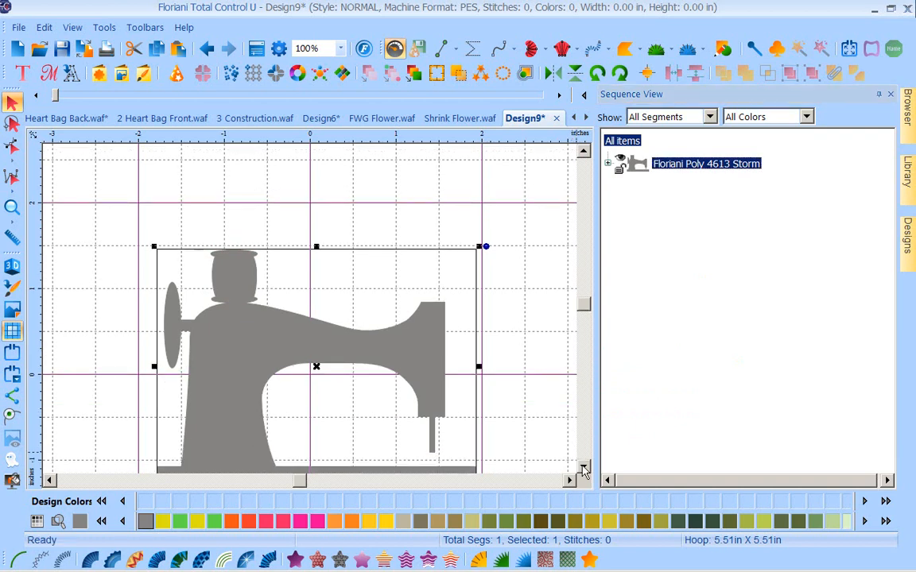
{"action": "left_click", "coordinate": [583, 470]}
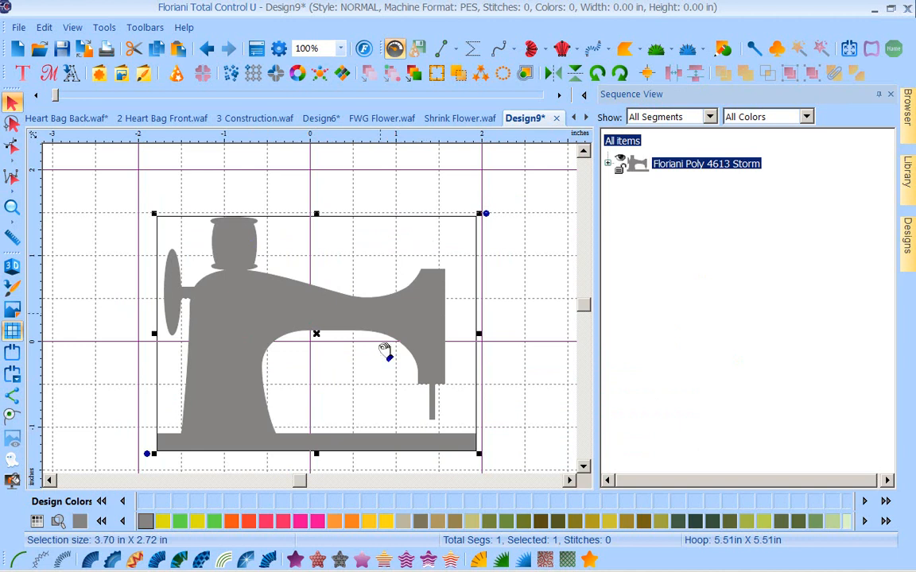
{"action": "left_click", "coordinate": [584, 468]}
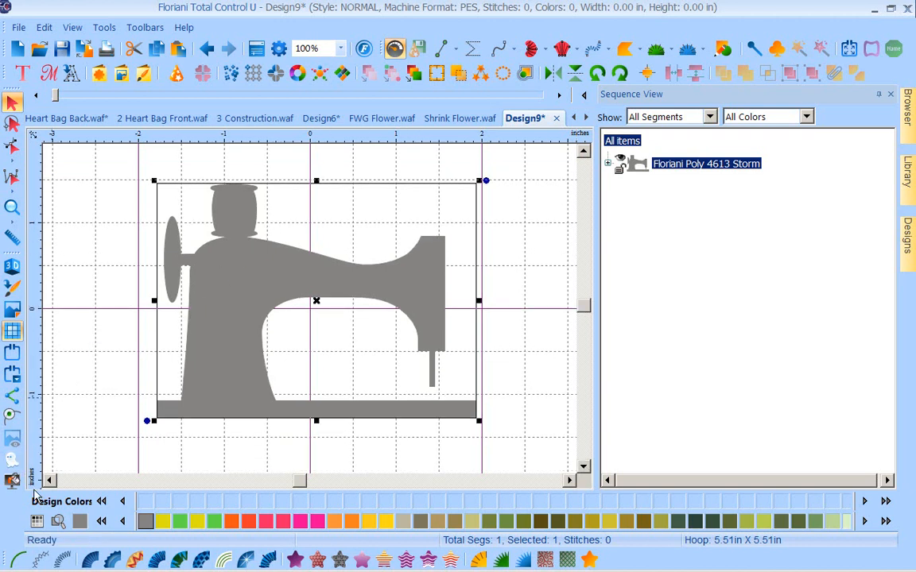
{"action": "left_click", "coordinate": [22, 560]}
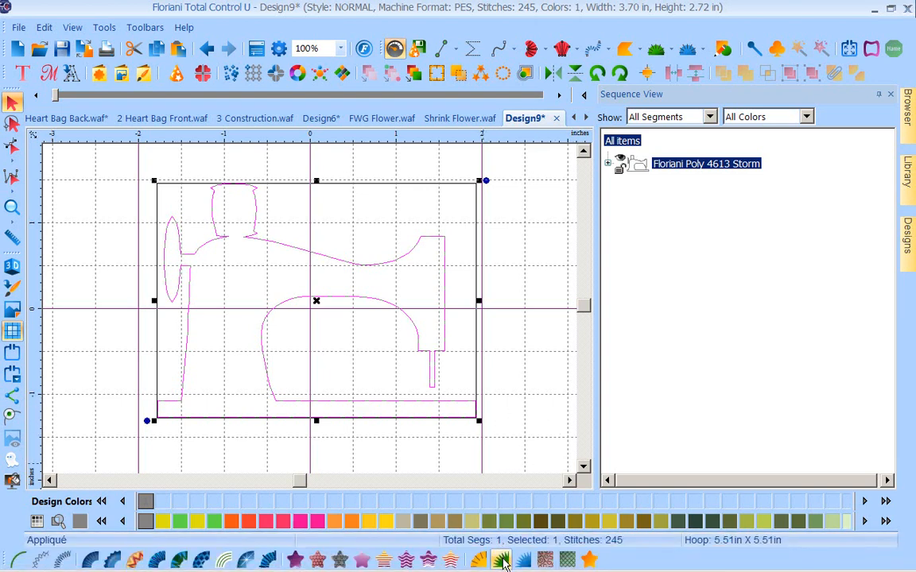
{"action": "left_click", "coordinate": [501, 561]}
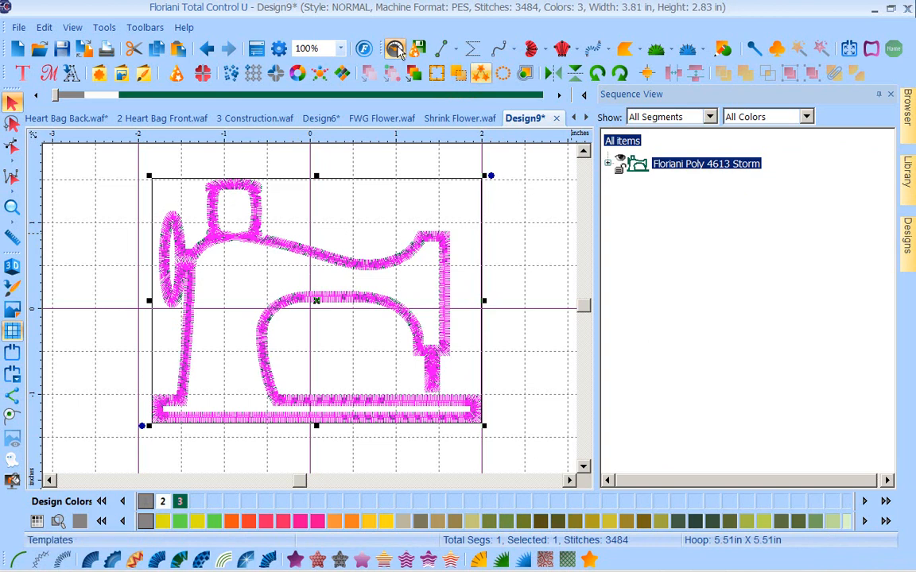
Step: Show the properties of the sewing machine appliqué and set its satin appliqué width to 2.0 mm
{"action": "left_click", "coordinate": [257, 51]}
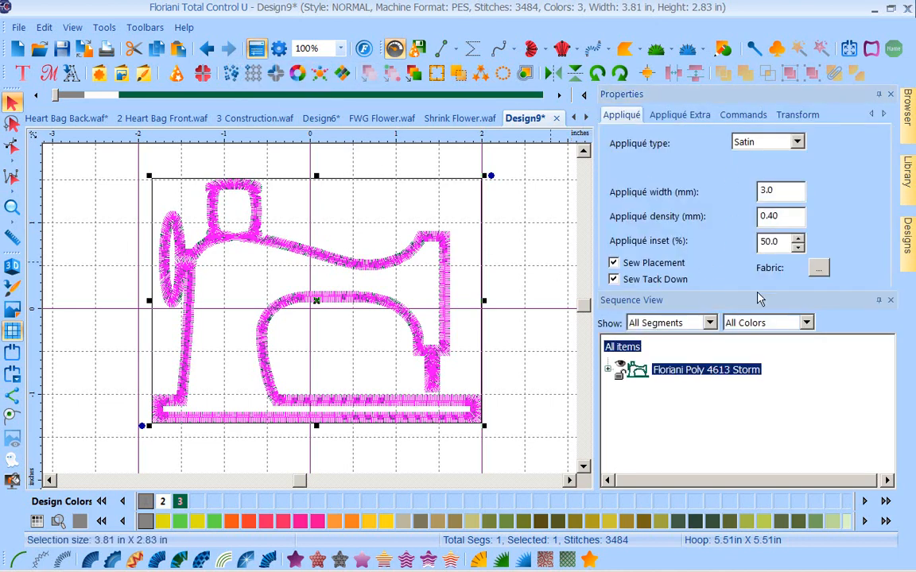
{"action": "left_click_drag", "start_coordinate": [726, 290], "coordinate": [725, 351]}
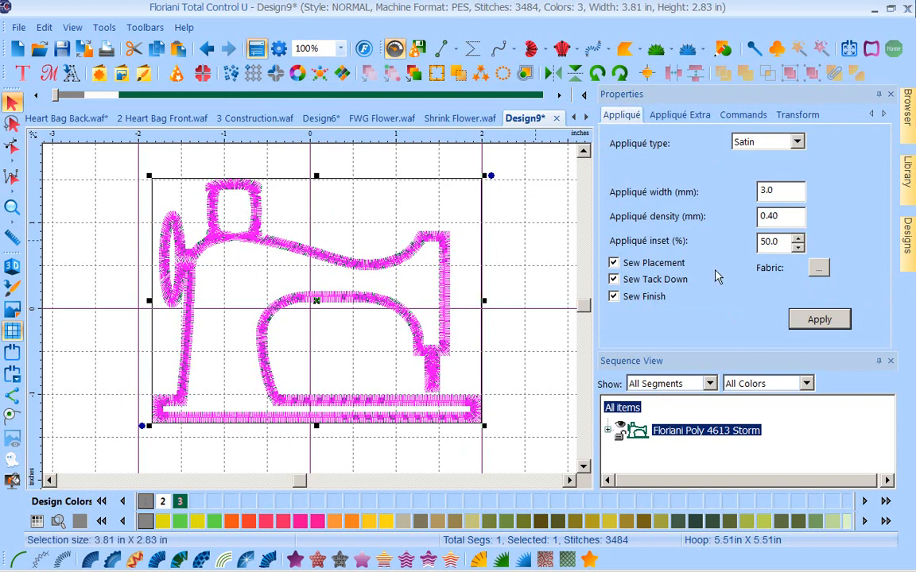
{"action": "double_click", "coordinate": [787, 190]}
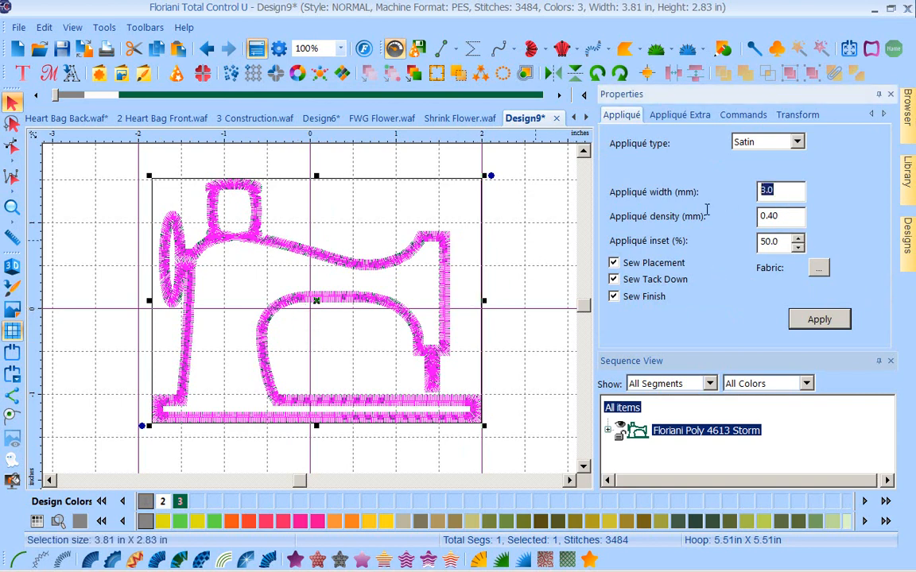
{"action": "type", "text": "2"}
{"action": "left_click", "coordinate": [826, 319]}
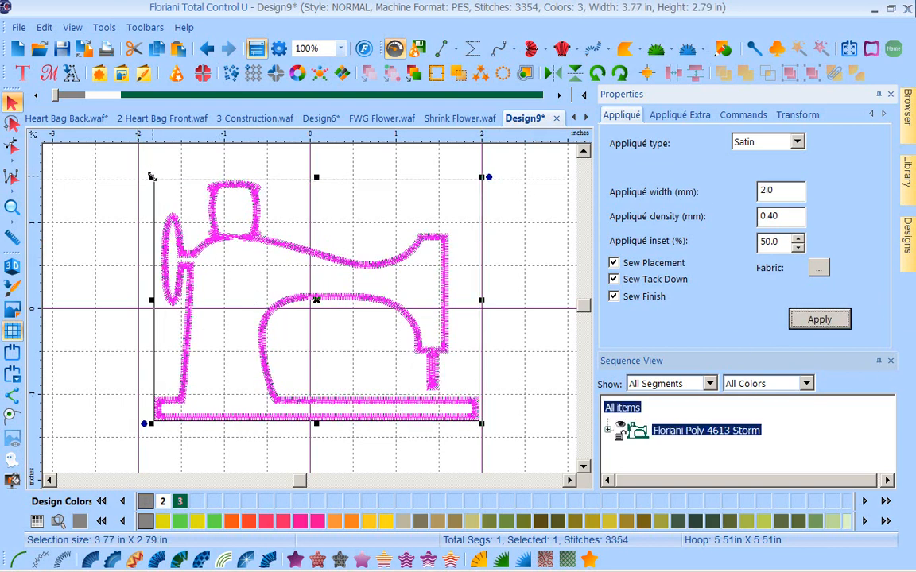
Step: Enlarge the sewing machine appliqué to about 4.28 × 3.16 in, check the available appliqué types, and deselect it
{"action": "left_click_drag", "start_coordinate": [151, 175], "coordinate": [106, 146]}
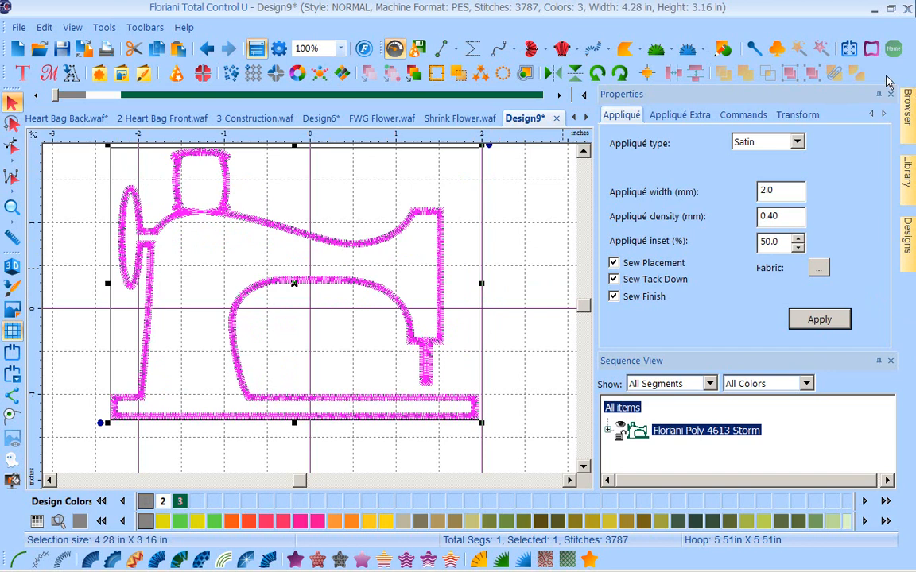
{"action": "left_click", "coordinate": [797, 143]}
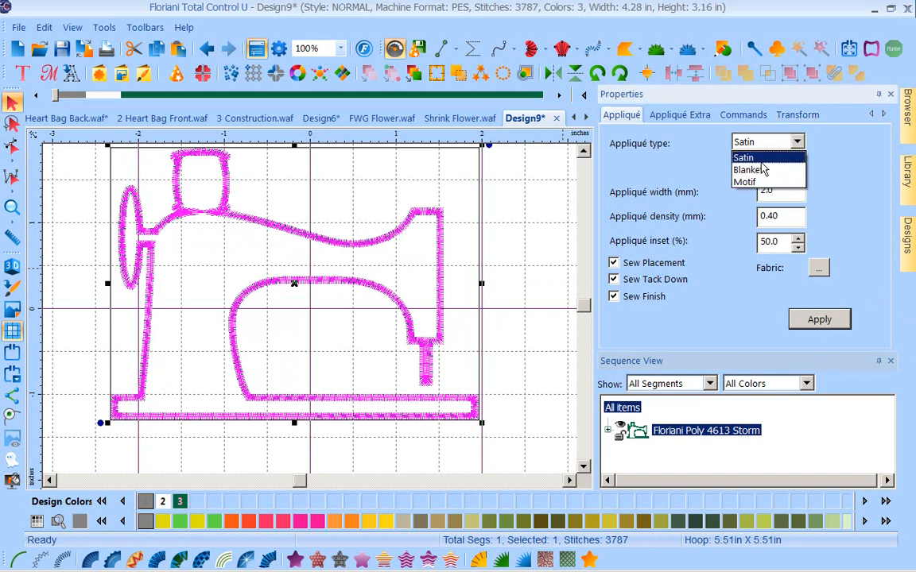
{"action": "left_click", "coordinate": [517, 189]}
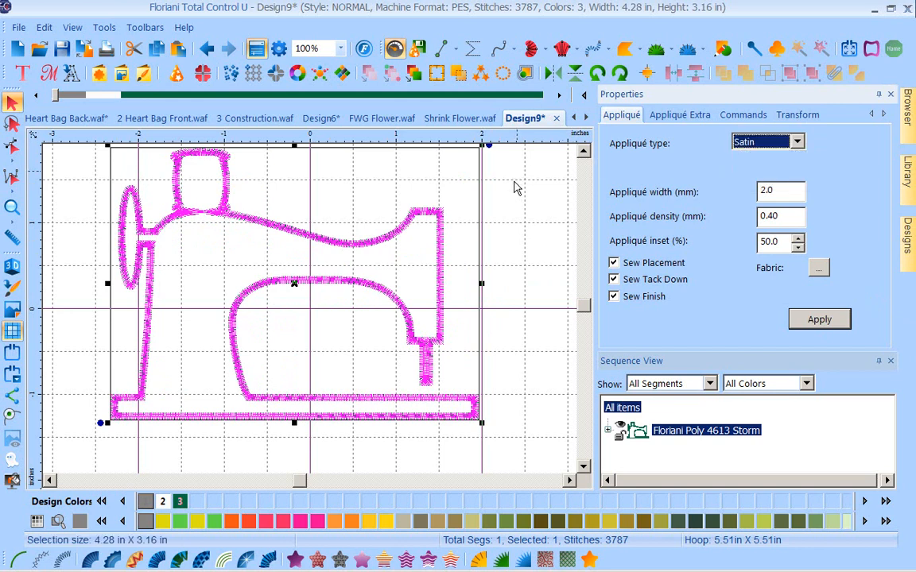
{"action": "left_click", "coordinate": [554, 221]}
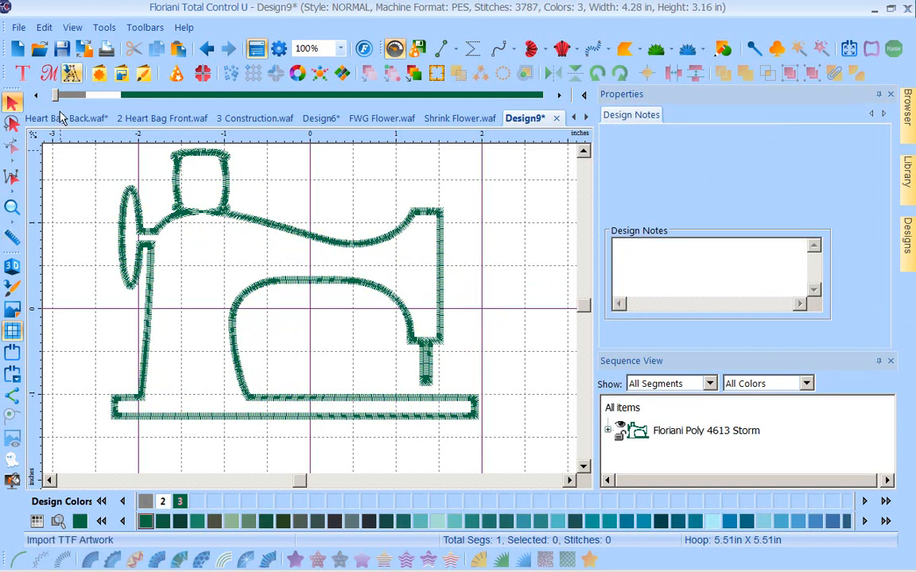
Step: Change the workspace background to light gray and preview the appliqué's stitch-out from placement line to satin finish
{"action": "left_click_drag", "start_coordinate": [55, 96], "coordinate": [90, 138]}
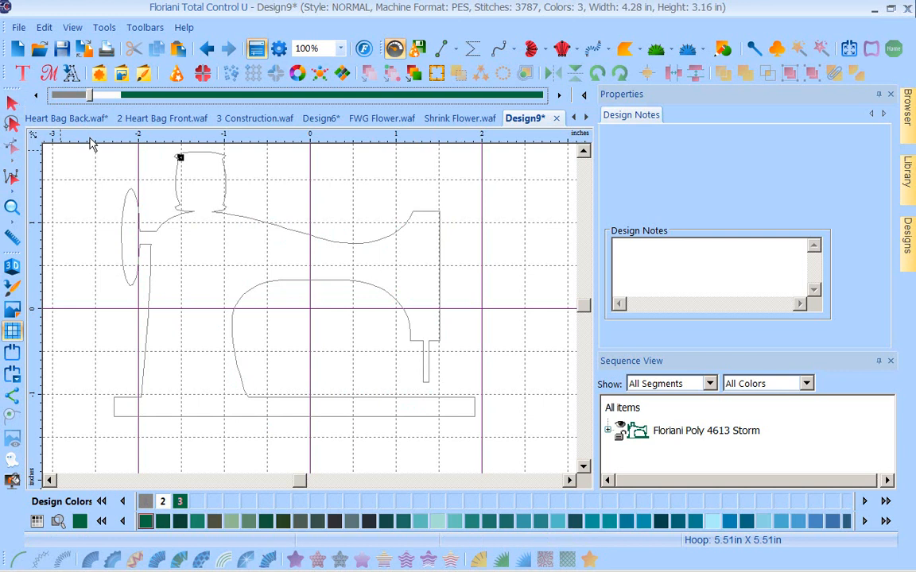
{"action": "left_click_drag", "start_coordinate": [89, 99], "coordinate": [90, 98]}
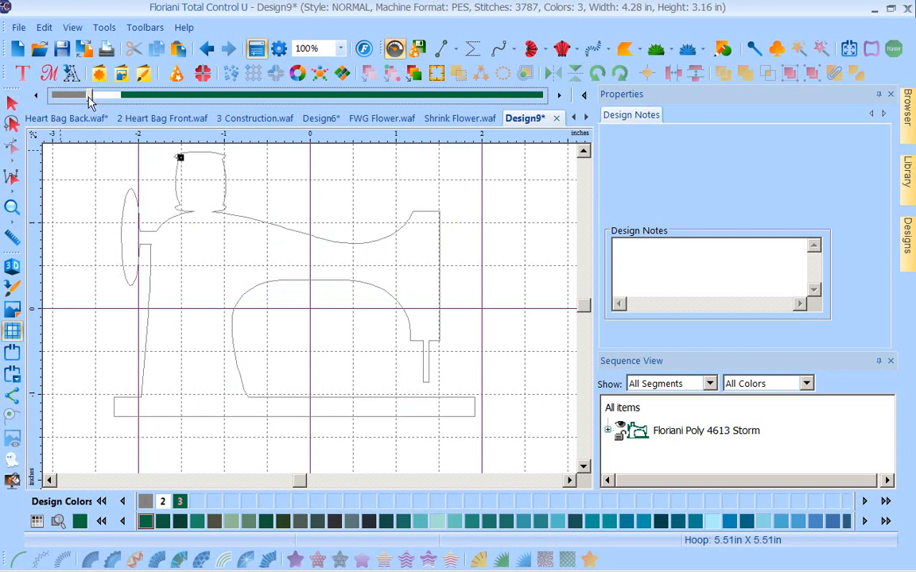
{"action": "left_click", "coordinate": [12, 482]}
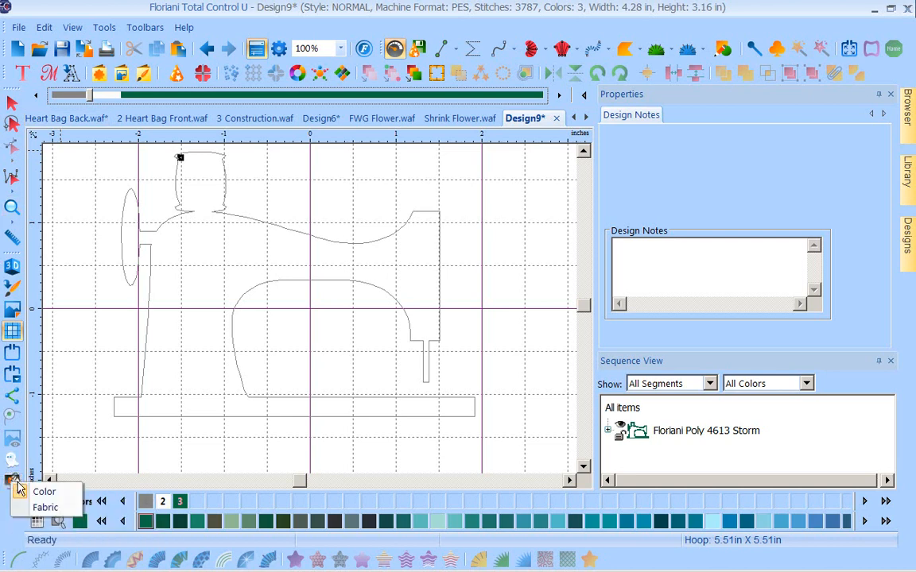
{"action": "left_click", "coordinate": [41, 491]}
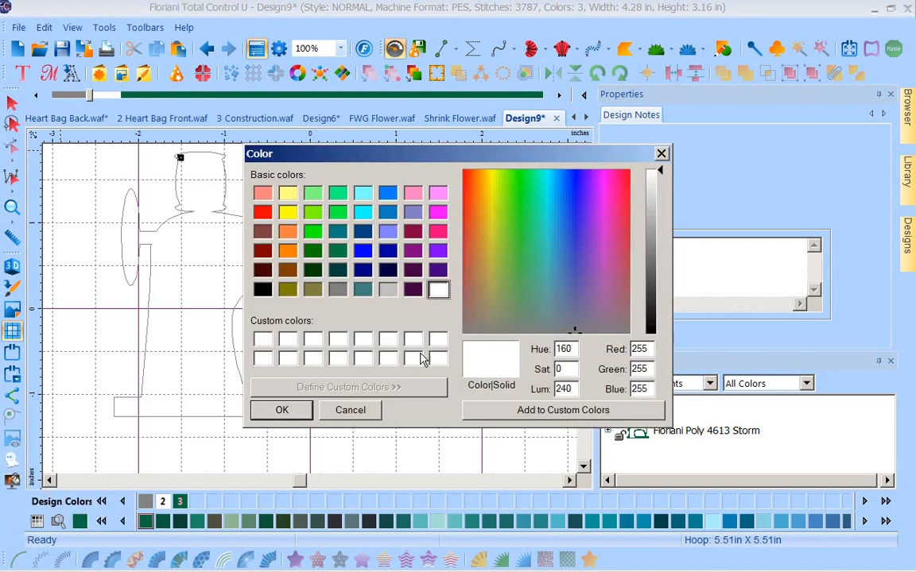
{"action": "left_click", "coordinate": [388, 289]}
{"action": "left_click", "coordinate": [282, 410]}
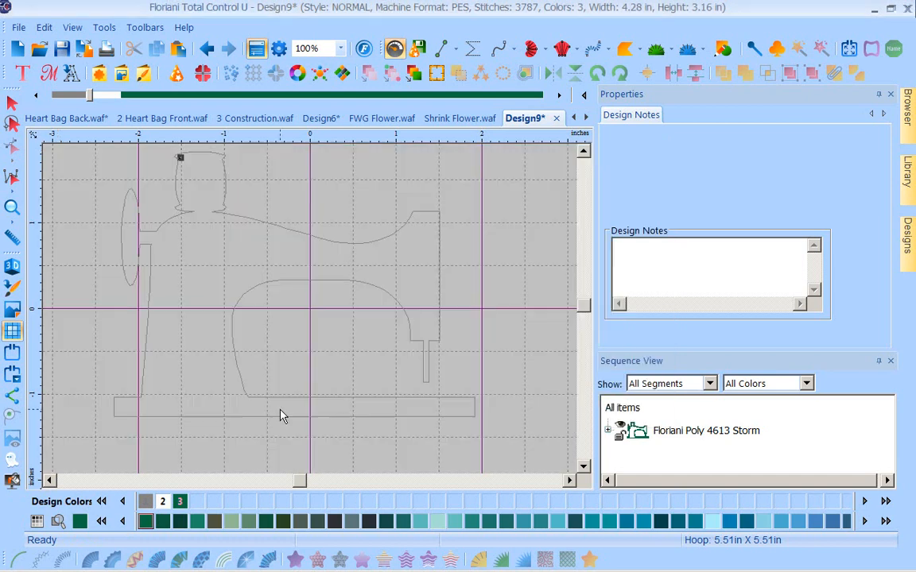
{"action": "mouse_move", "coordinate": [92, 100]}
{"action": "left_mouse_down"}
{"action": "mouse_move", "coordinate": [109, 103]}
{"action": "mouse_move", "coordinate": [194, 235]}
{"action": "mouse_move", "coordinate": [249, 343]}
{"action": "mouse_move", "coordinate": [290, 458]}
{"action": "mouse_move", "coordinate": [359, 566]}
{"action": "left_mouse_up"}
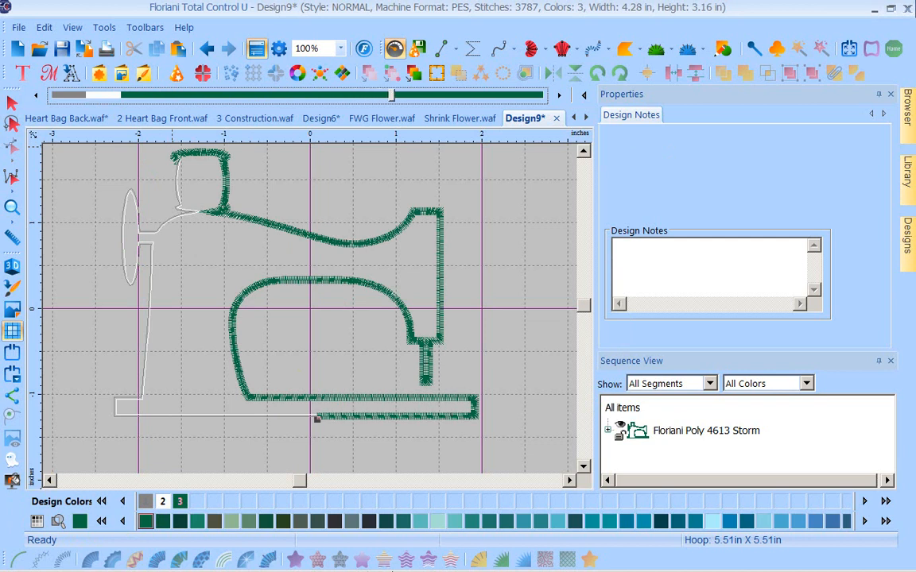
{"action": "left_click_drag", "start_coordinate": [492, 570], "coordinate": [545, 571]}
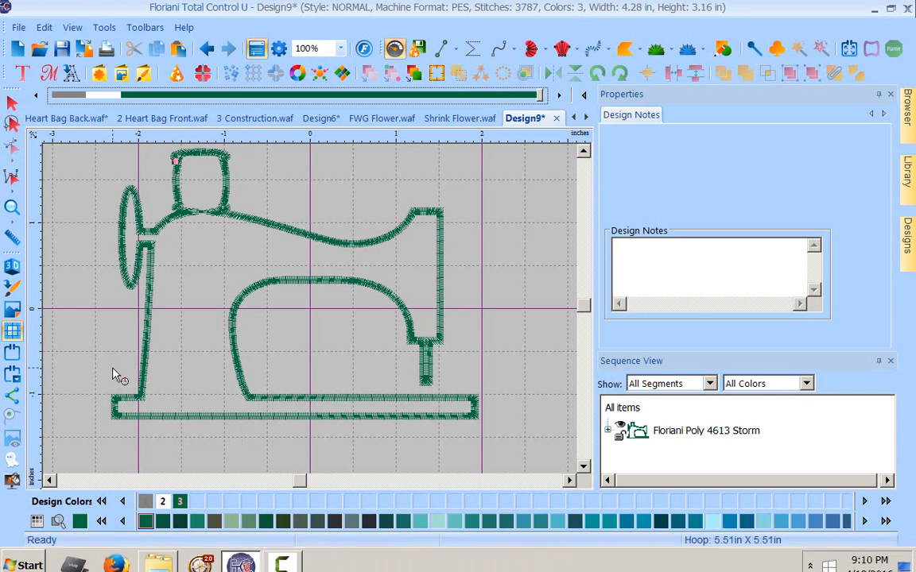
Step: Start a new design, insert the duck artwork IF018 from the Easy Art folder, and close the object properties
{"action": "left_click", "coordinate": [18, 49]}
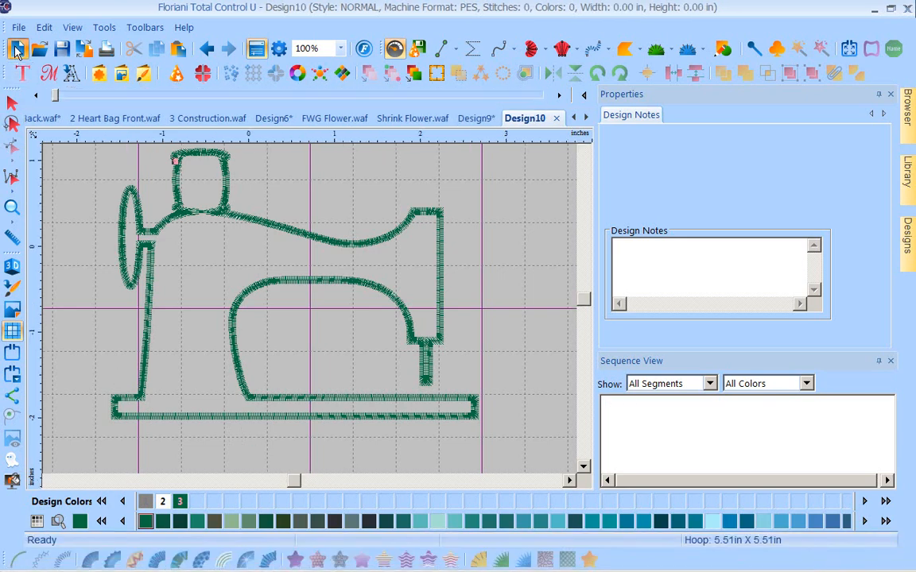
{"action": "left_click", "coordinate": [103, 83]}
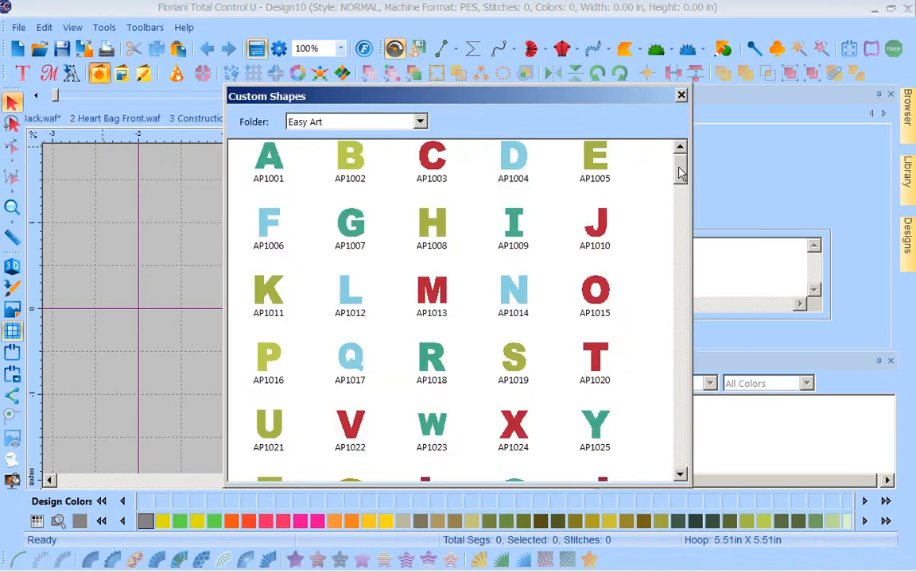
{"action": "left_click", "coordinate": [680, 208]}
{"action": "left_click_drag", "start_coordinate": [680, 208], "coordinate": [682, 386]}
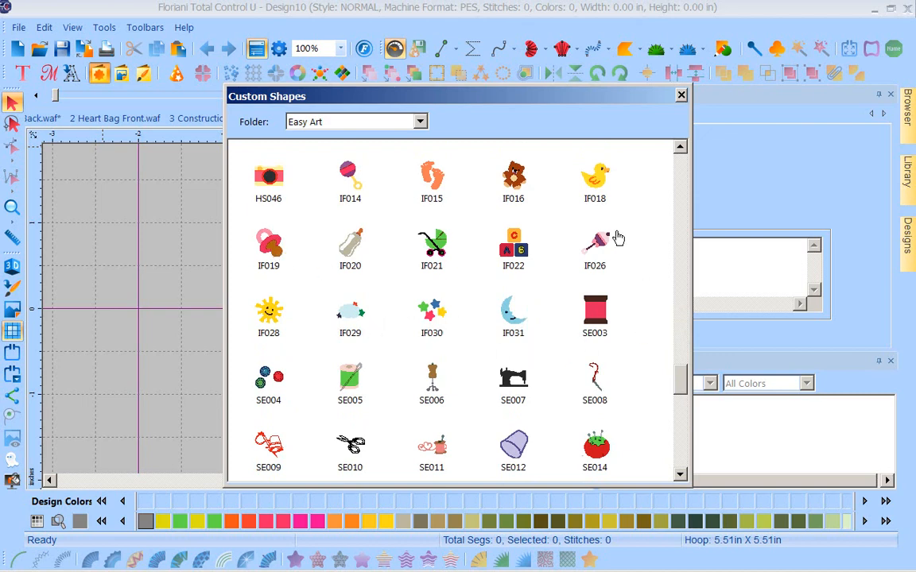
{"action": "left_click", "coordinate": [597, 189]}
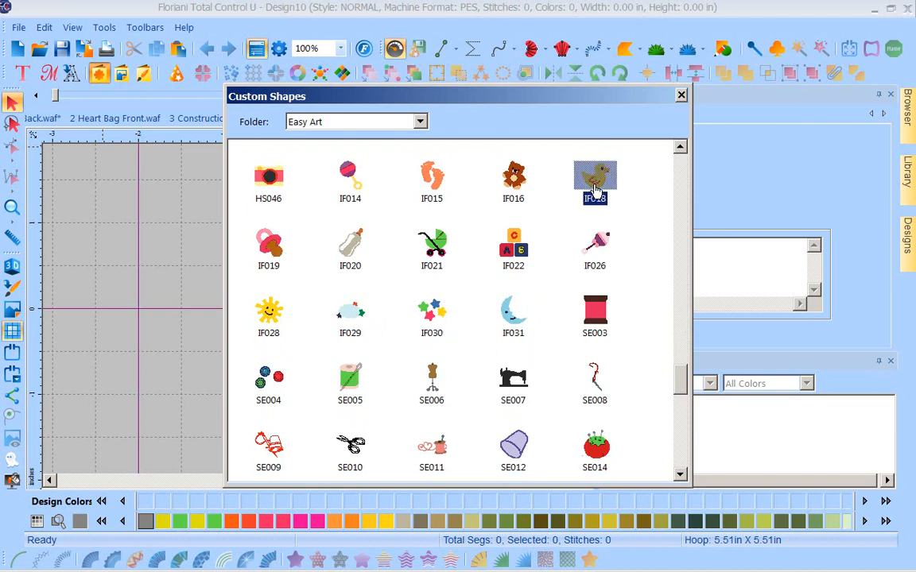
{"action": "double_click", "coordinate": [596, 189]}
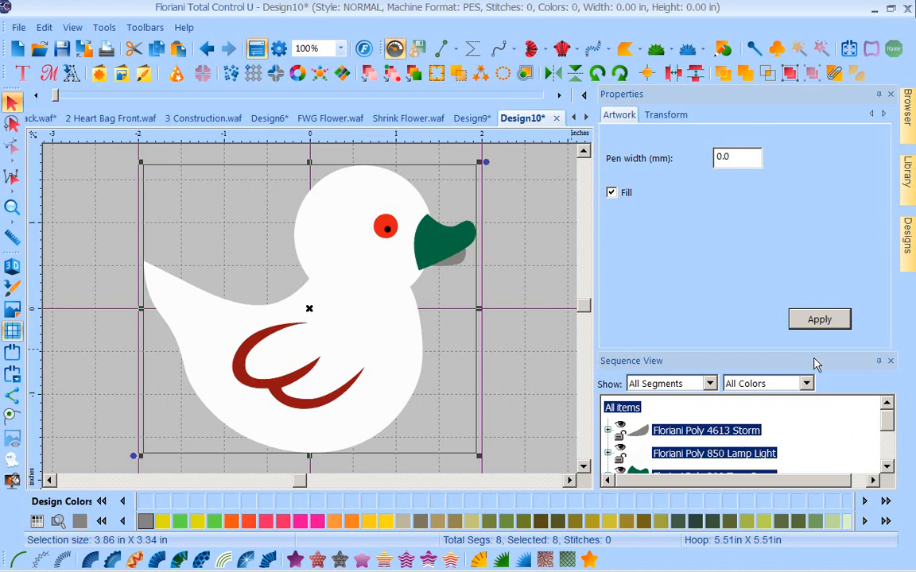
{"action": "left_click", "coordinate": [891, 95]}
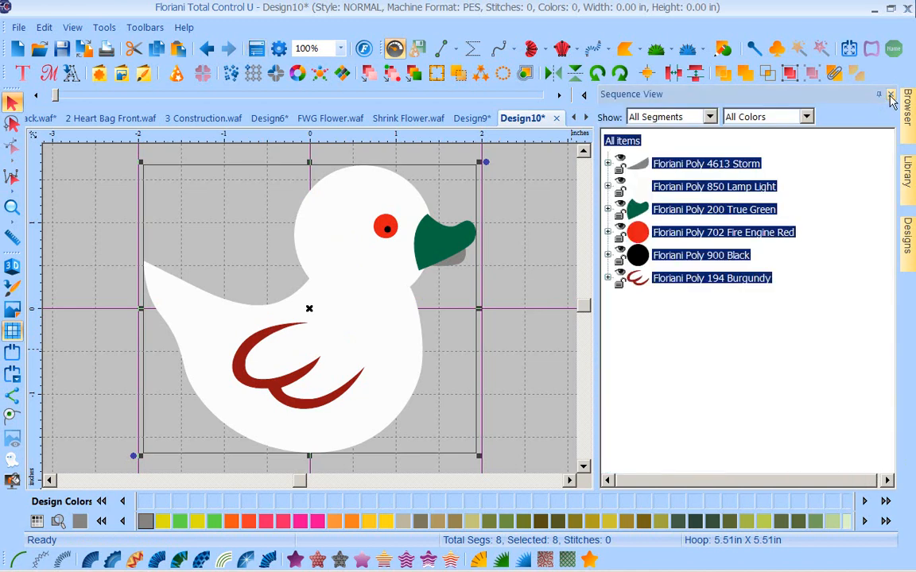
{"action": "left_click", "coordinate": [734, 348]}
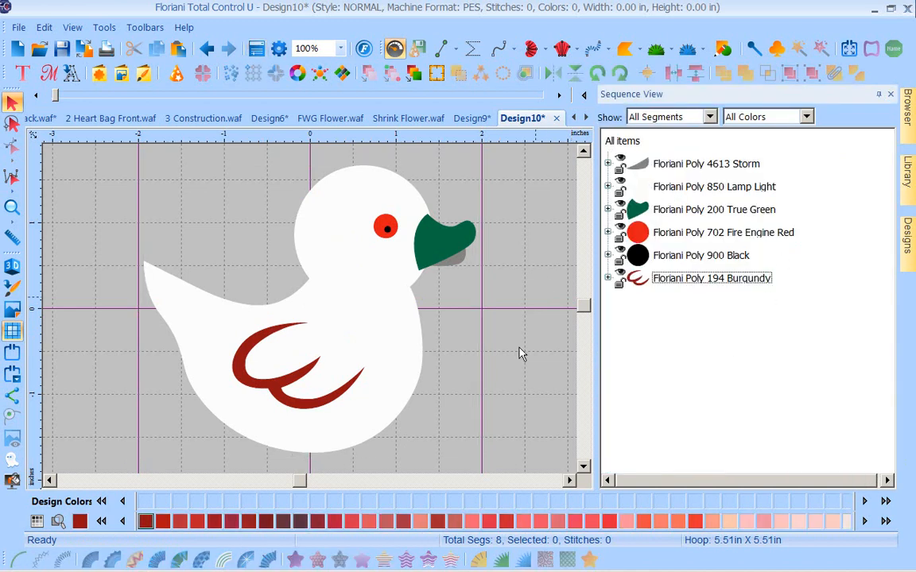
Step: Convert the duck's white body to a stitch fill and recolor it Floriani Poly 11 Chalcedony Yellow
{"action": "left_click", "coordinate": [699, 191]}
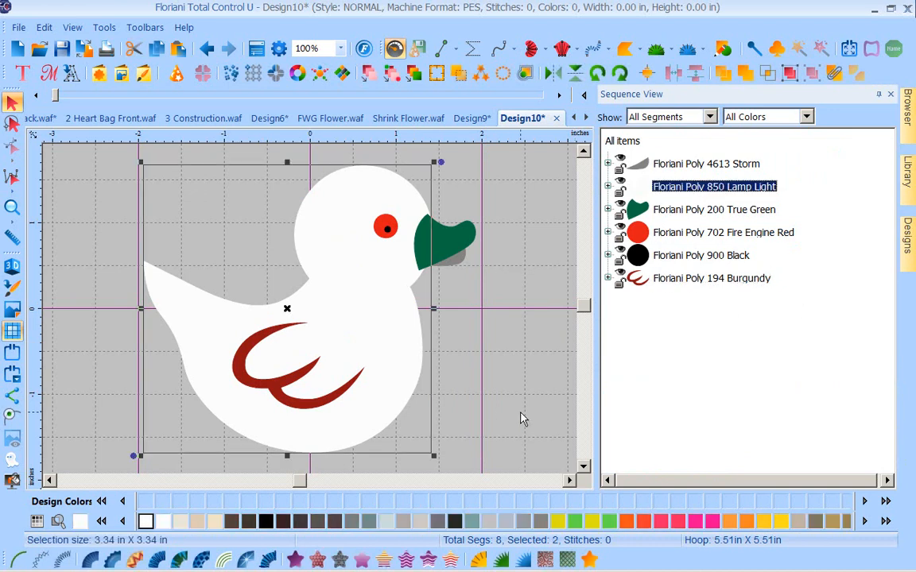
{"action": "left_click", "coordinate": [295, 561]}
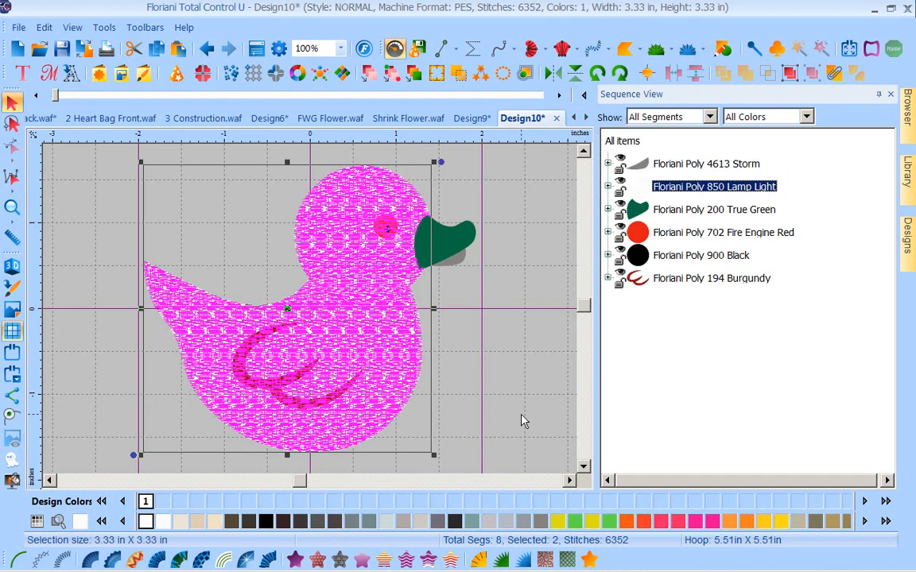
{"action": "left_click", "coordinate": [780, 523]}
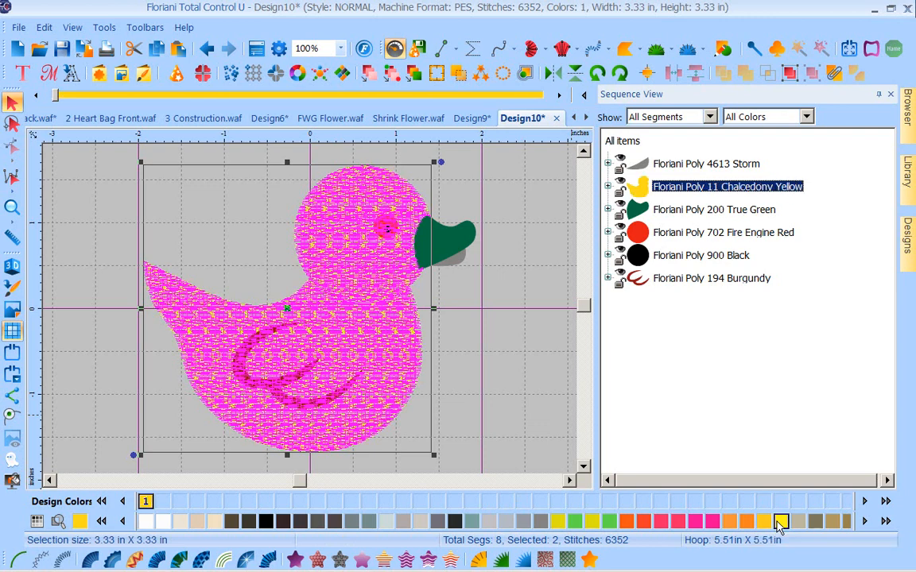
{"action": "left_click", "coordinate": [505, 357]}
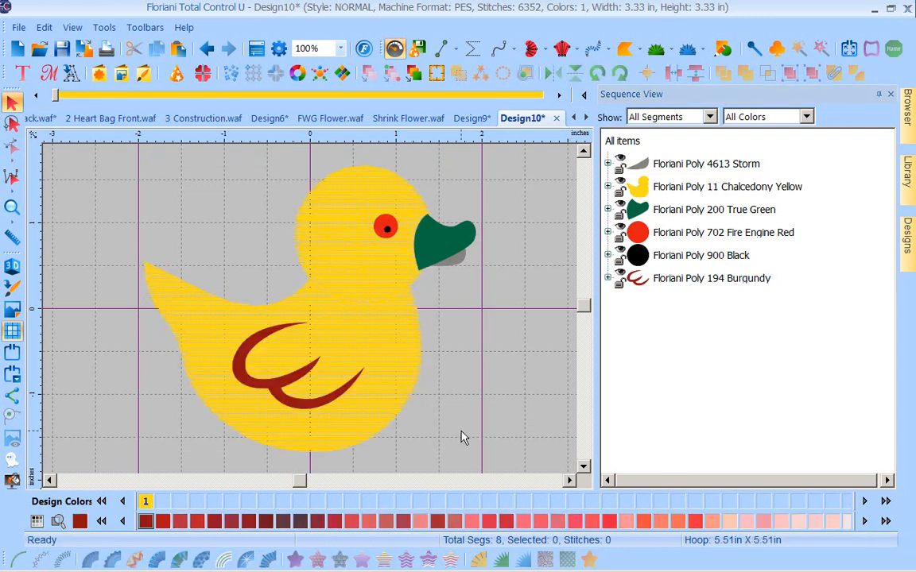
Step: Undo the yellow recoloring and the stitch fill conversion of the duck's body
{"action": "left_click", "coordinate": [681, 280]}
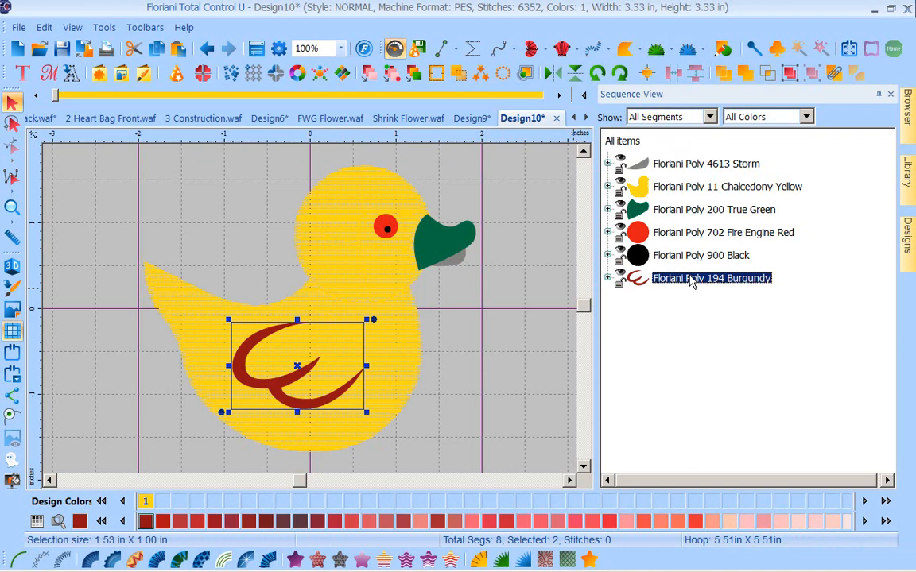
{"action": "left_click", "coordinate": [206, 49]}
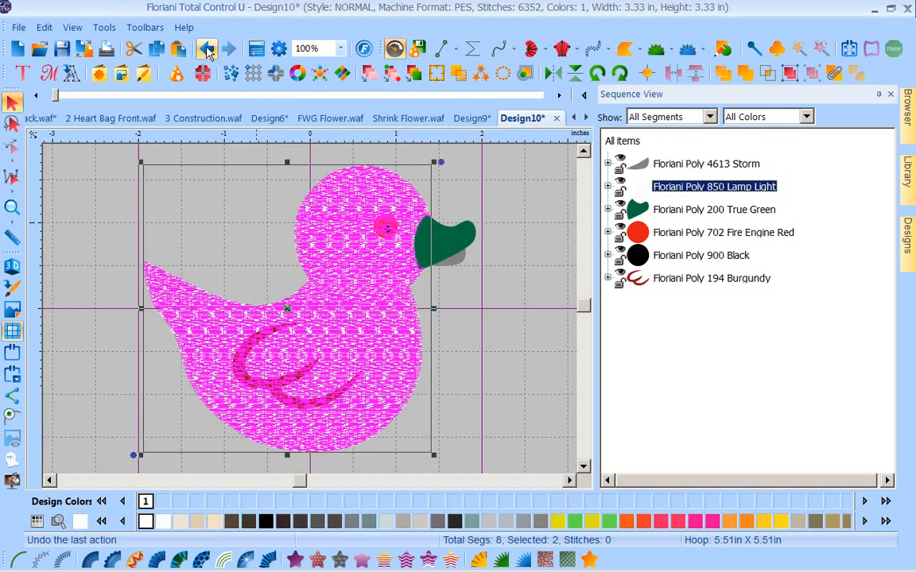
{"action": "left_click", "coordinate": [205, 49]}
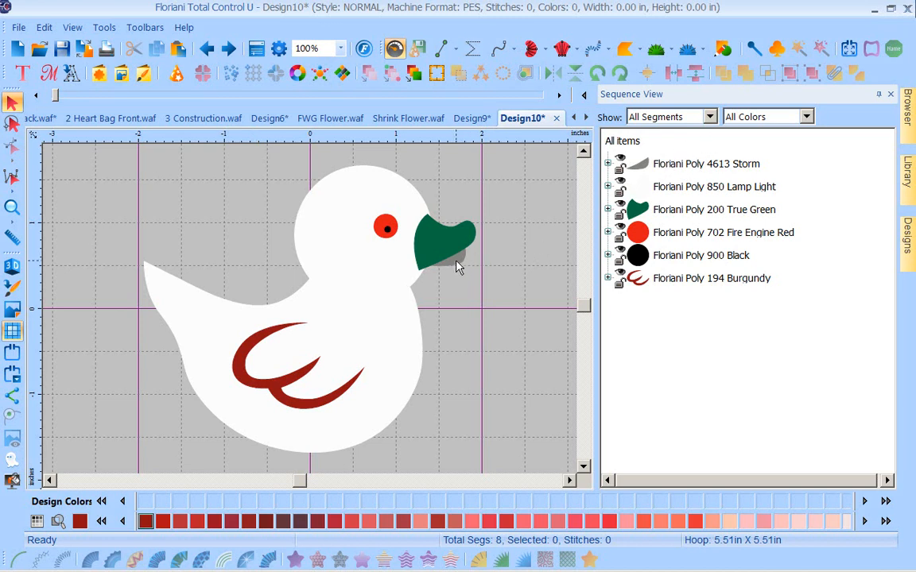
Step: Measure the height of the gray lower beak with the ruler, and leave that gray piece selected
{"action": "left_click", "coordinate": [675, 164]}
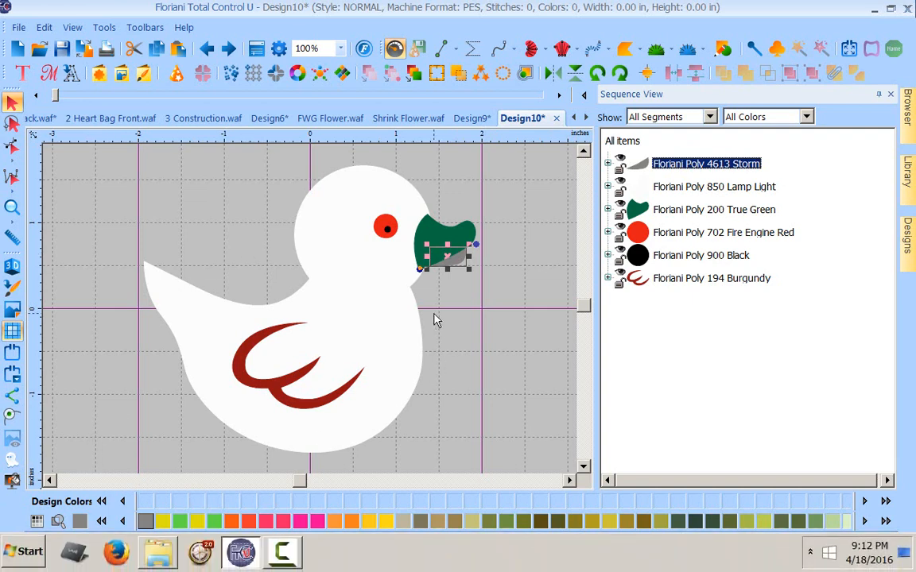
{"action": "left_click", "coordinate": [70, 157]}
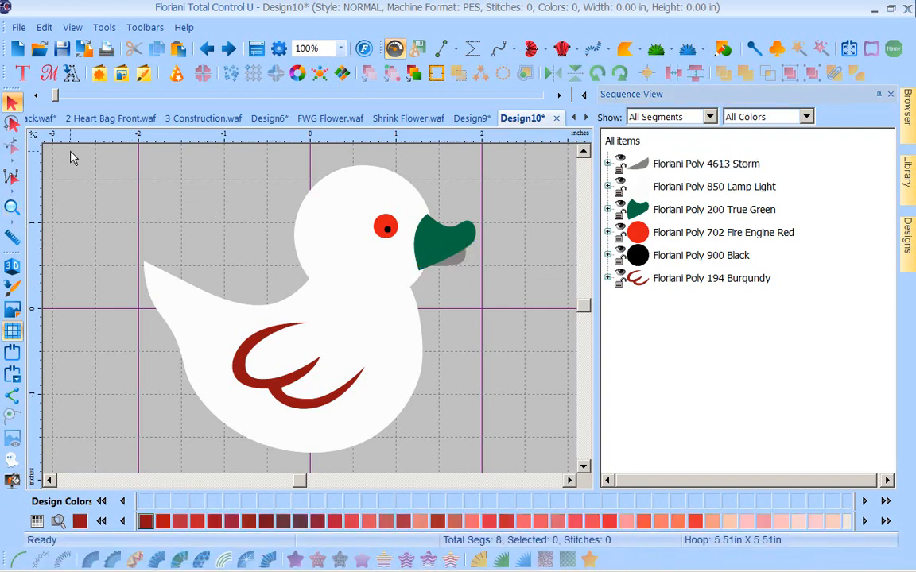
{"action": "left_click", "coordinate": [13, 239]}
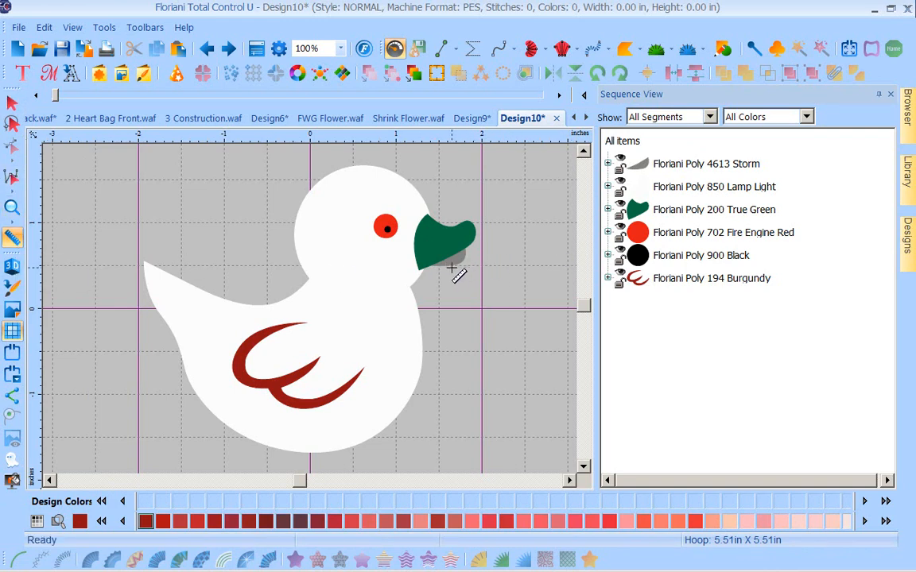
{"action": "left_click_drag", "start_coordinate": [451, 267], "coordinate": [451, 255]}
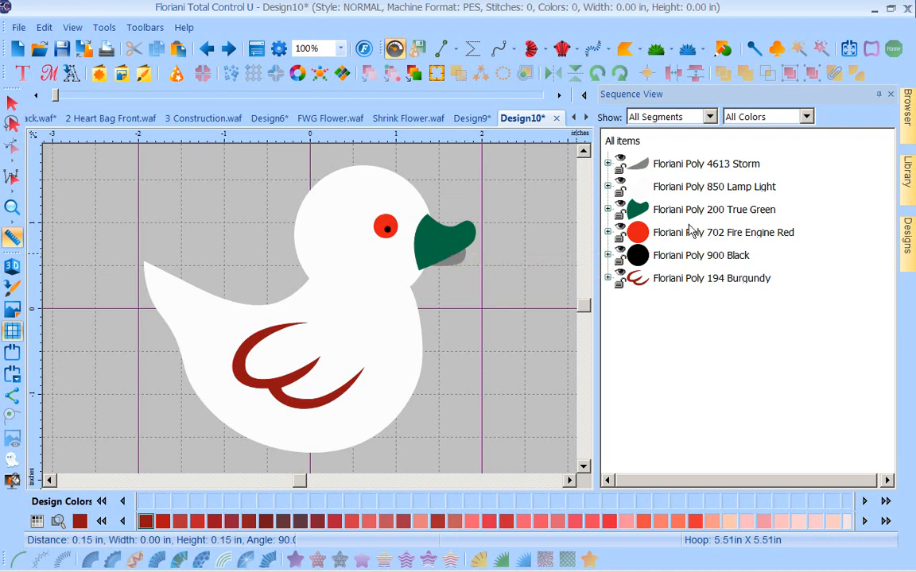
{"action": "left_click", "coordinate": [618, 158]}
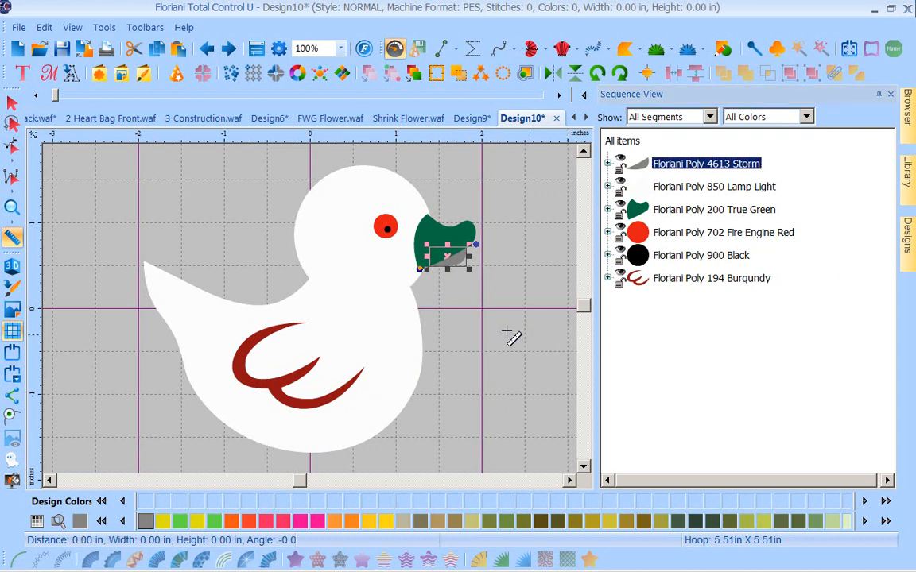
{"action": "key", "text": "Escape"}
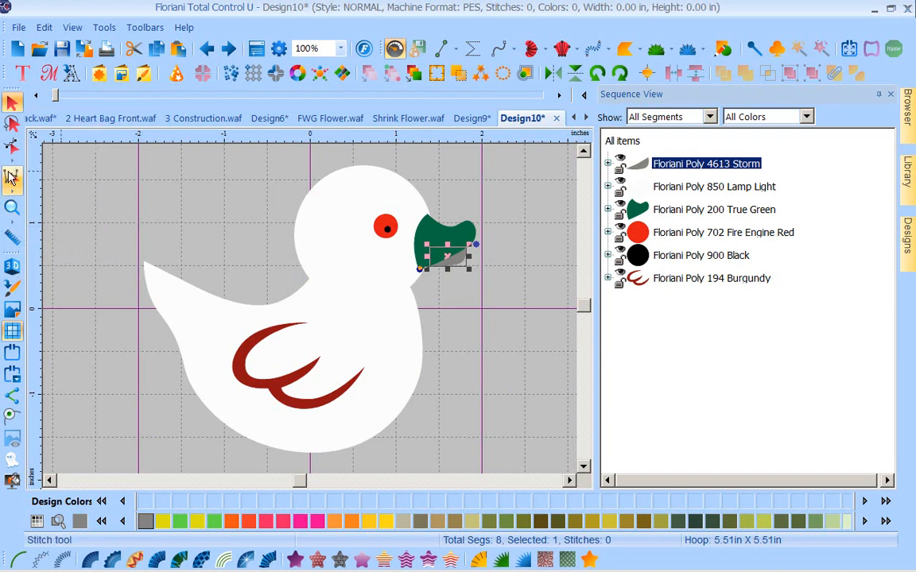
Step: Convert the gray lower beak piece to an Auto Satin stitch
{"action": "left_click", "coordinate": [13, 238]}
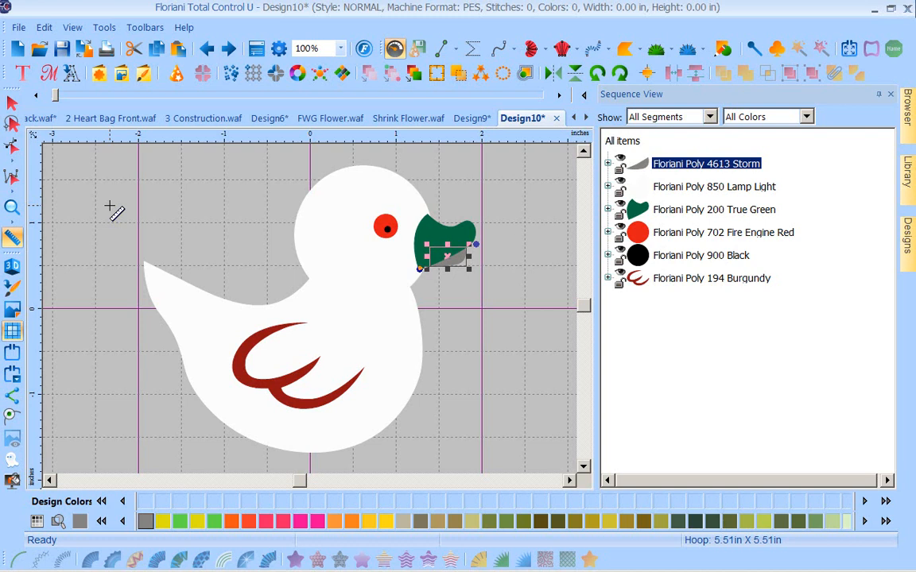
{"action": "key", "text": "Escape"}
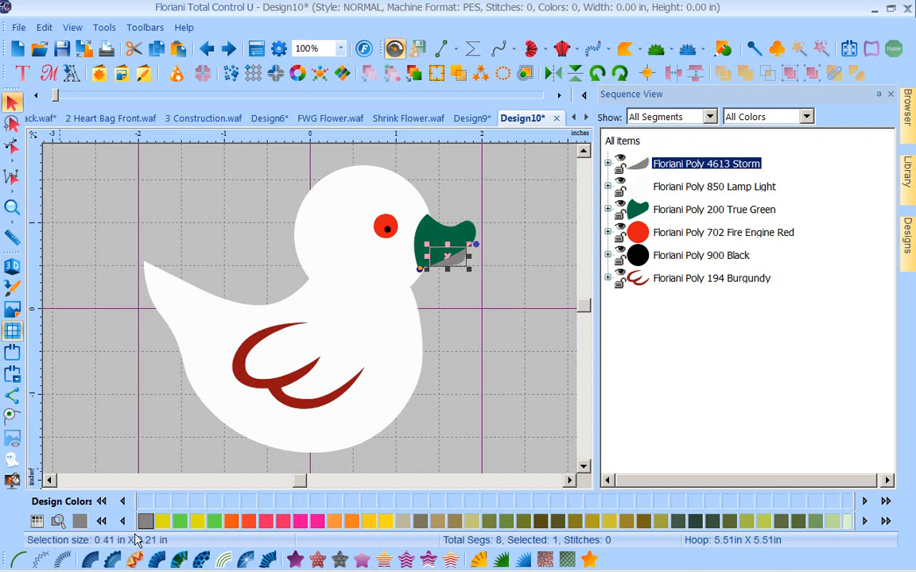
{"action": "left_click", "coordinate": [269, 561]}
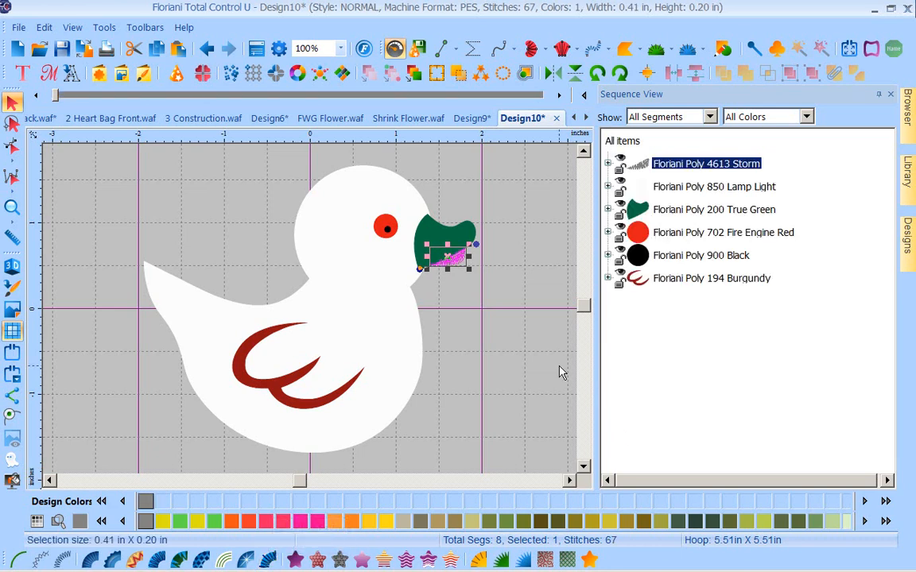
Step: Convert the duck's white body to a Standard Fill and recolor it Floriani Poly 11 Chalcedony Yellow
{"action": "left_click", "coordinate": [693, 189]}
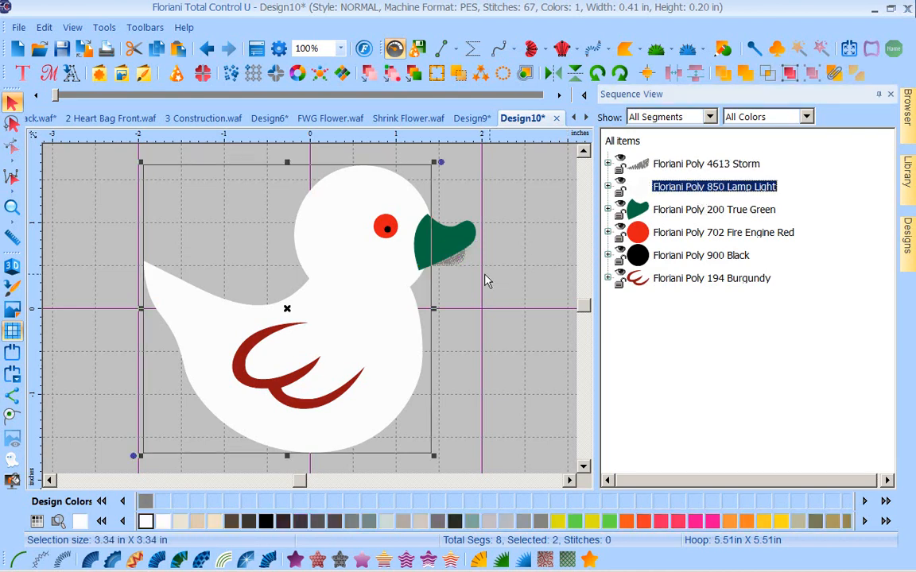
{"action": "left_click", "coordinate": [296, 561]}
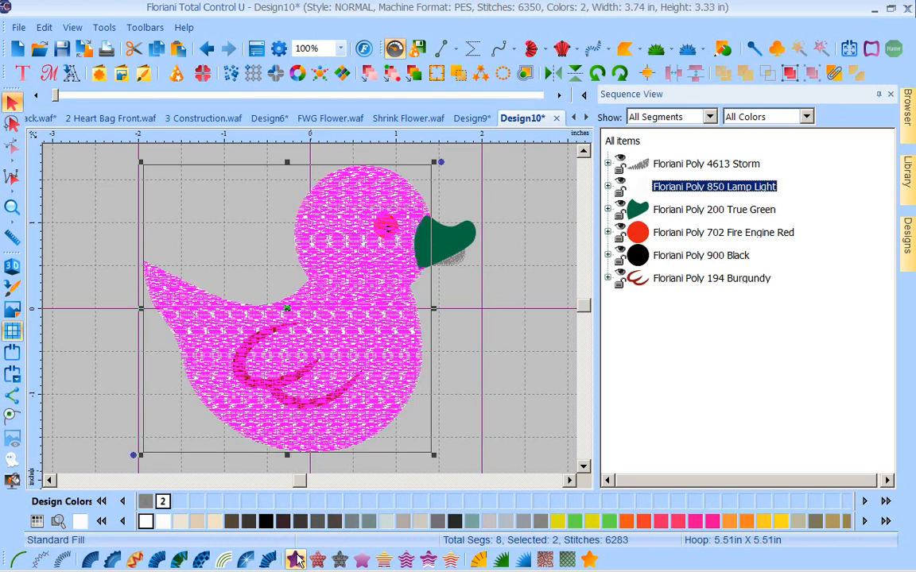
{"action": "left_click", "coordinate": [780, 521]}
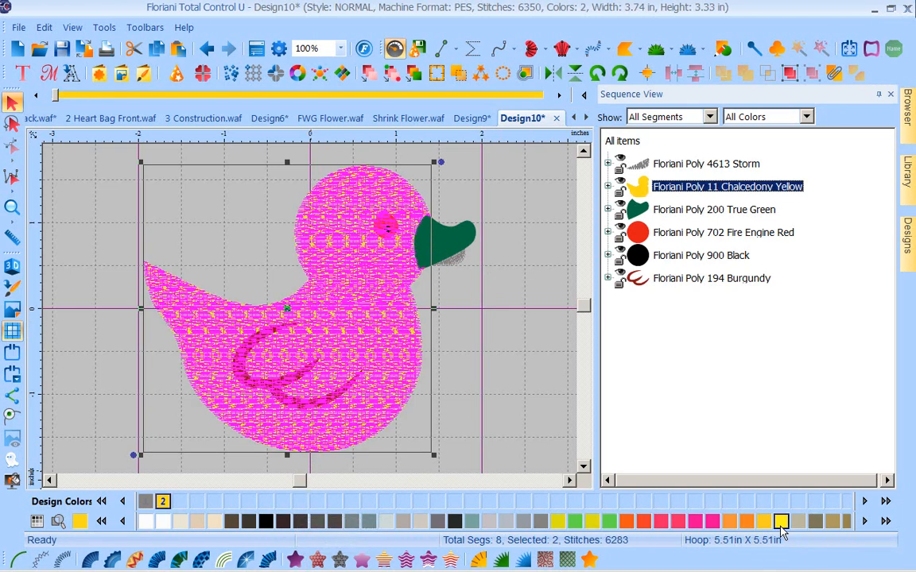
{"action": "scroll", "coordinate": [580, 426], "scroll_direction": "down", "scroll_amount": 3}
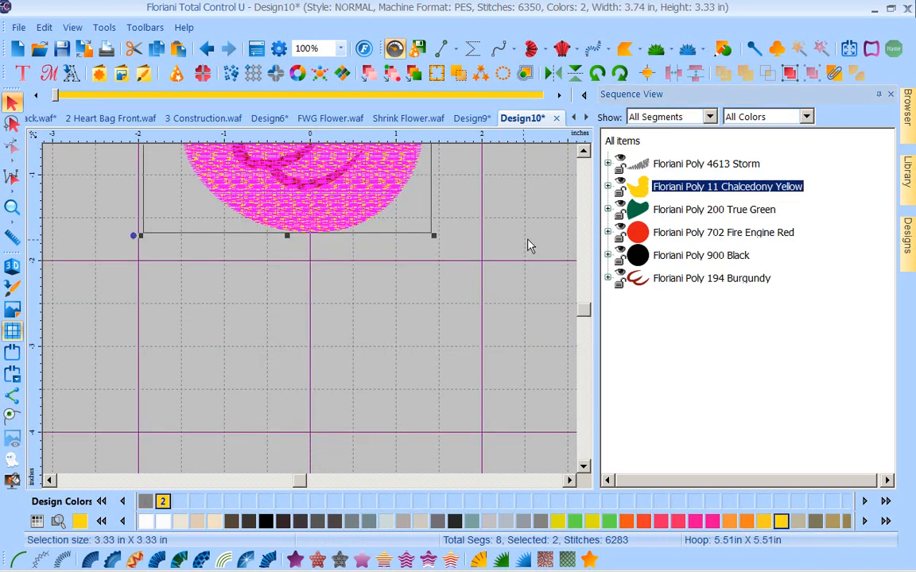
{"action": "left_click", "coordinate": [11, 205]}
{"action": "left_click", "coordinate": [504, 306]}
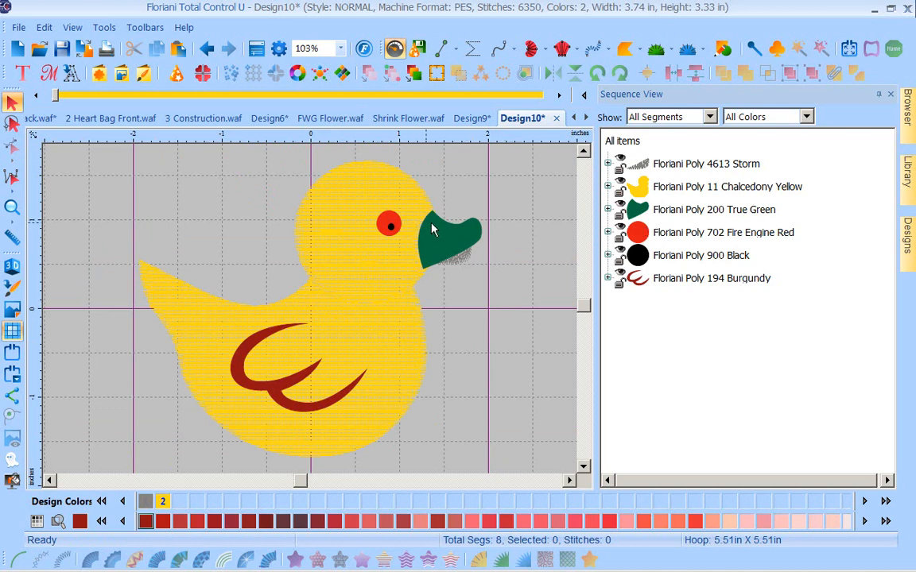
Step: Measure the height of the green upper beak with the ruler and convert the piece to a Standard Fill
{"action": "left_click", "coordinate": [700, 210]}
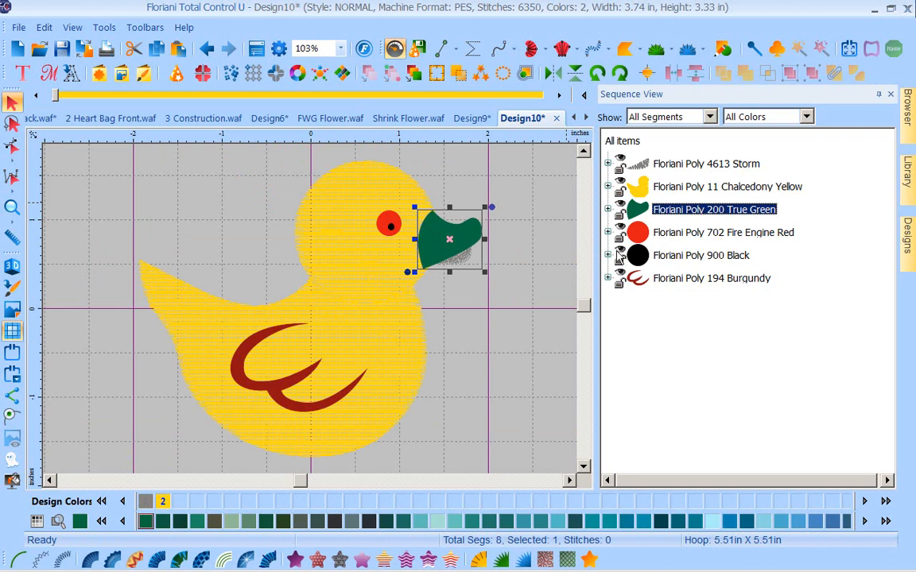
{"action": "left_click", "coordinate": [12, 237]}
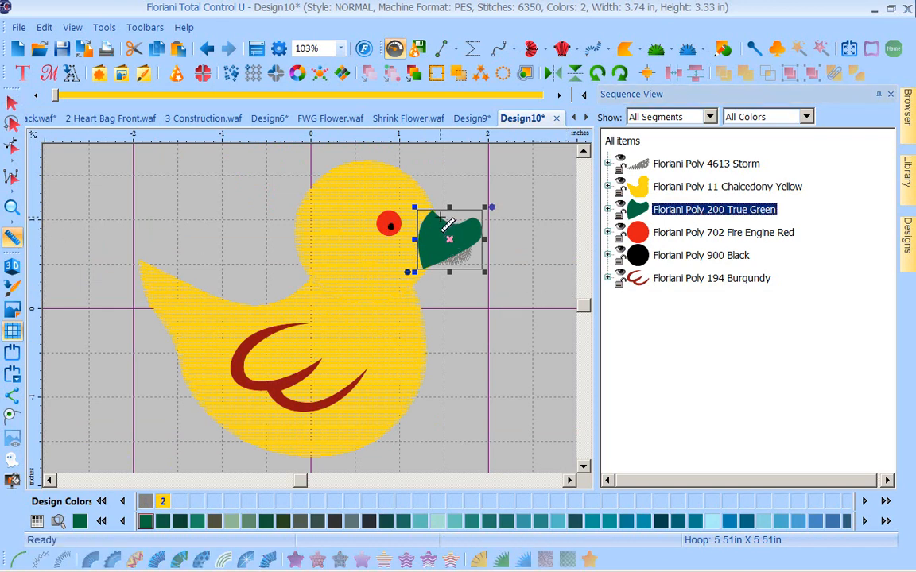
{"action": "left_click_drag", "start_coordinate": [441, 218], "coordinate": [441, 265]}
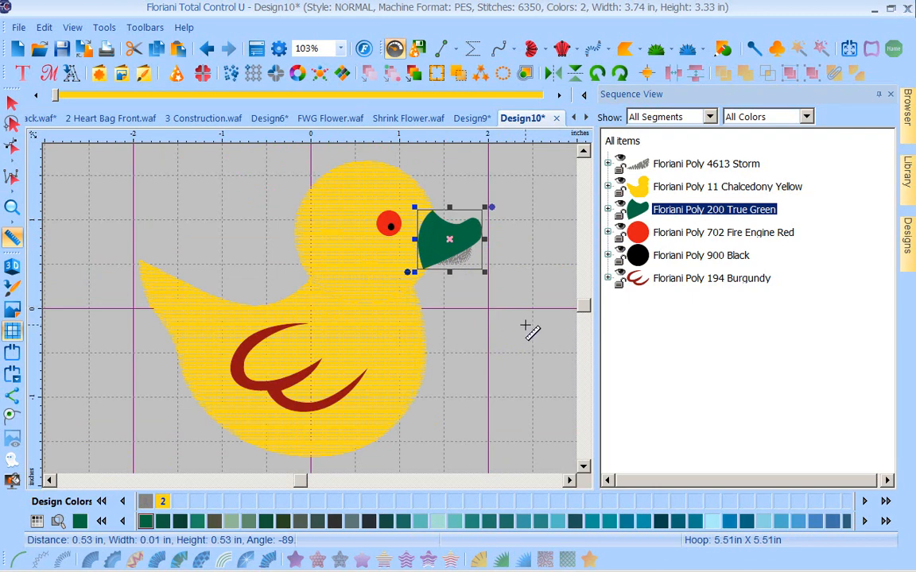
{"action": "key", "text": "Escape"}
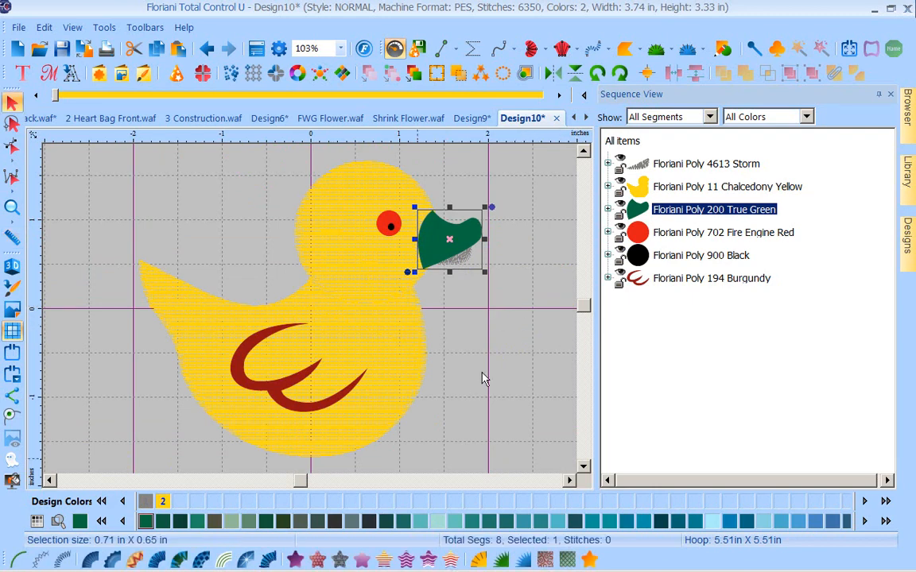
{"action": "left_click", "coordinate": [295, 559]}
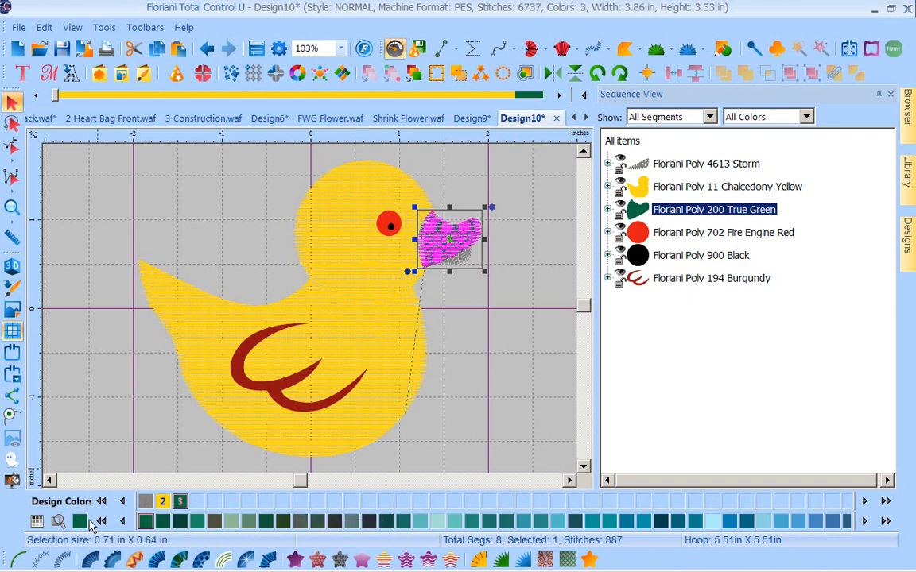
Step: Find the thread color Orange and recolor the green upper beak with the nearby orange Floriani Poly 526 Bijol
{"action": "left_click", "coordinate": [58, 520]}
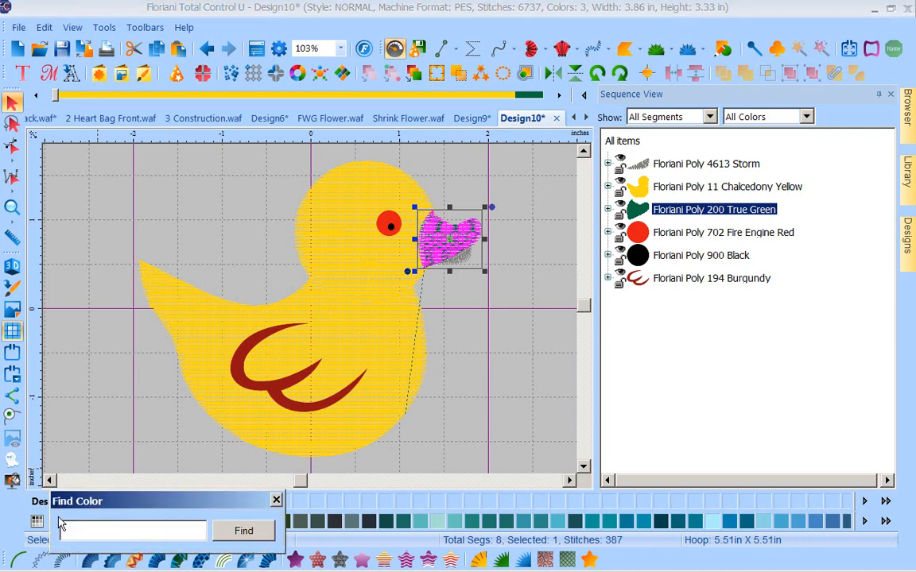
{"action": "type", "text": "orange"}
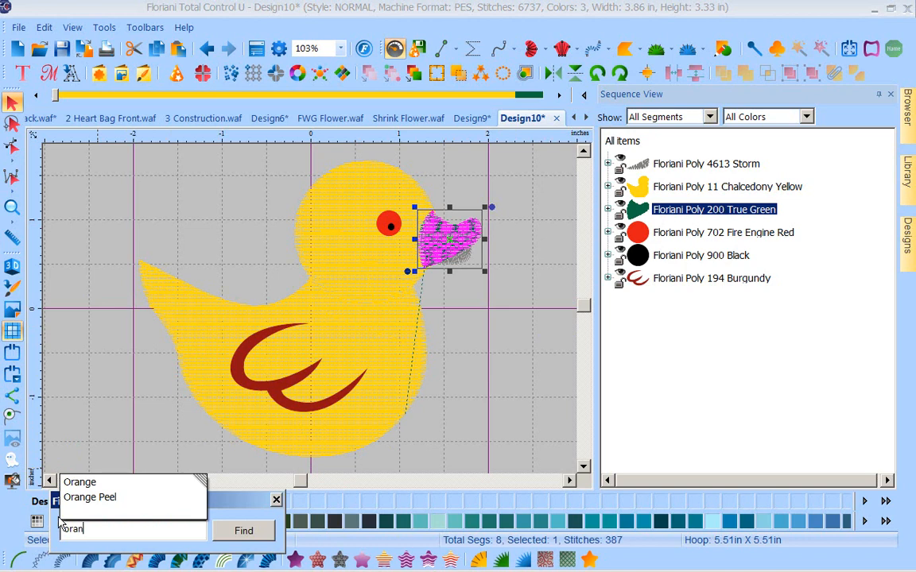
{"action": "left_click", "coordinate": [89, 487]}
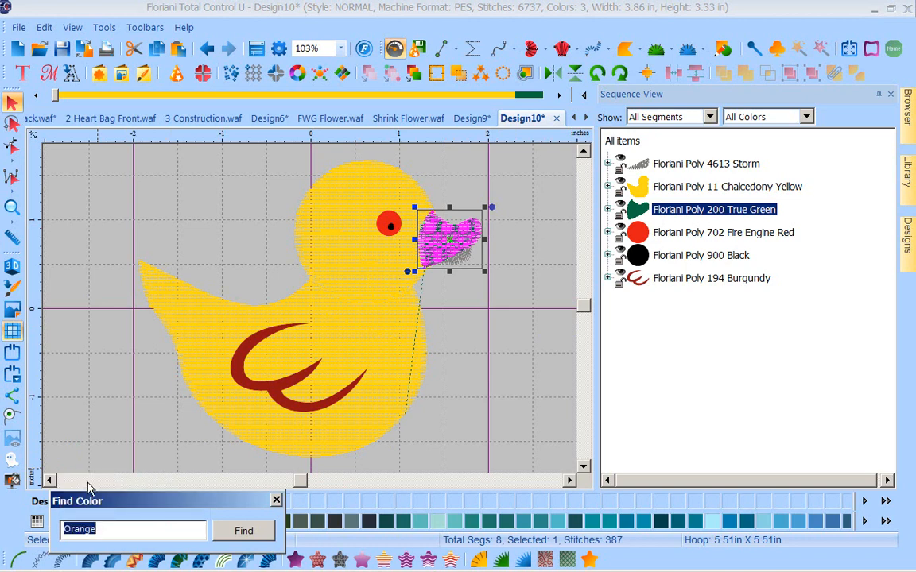
{"action": "left_click", "coordinate": [254, 531]}
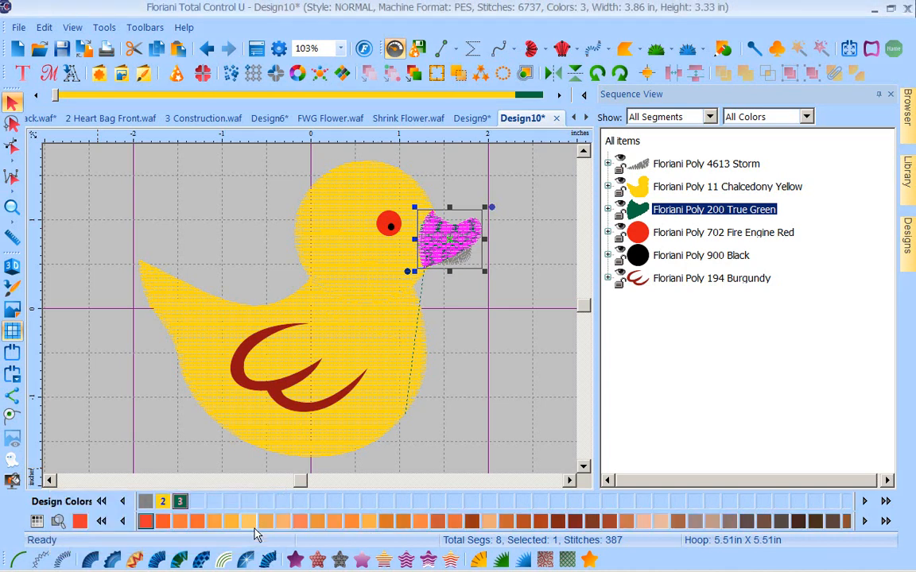
{"action": "left_click", "coordinate": [196, 522]}
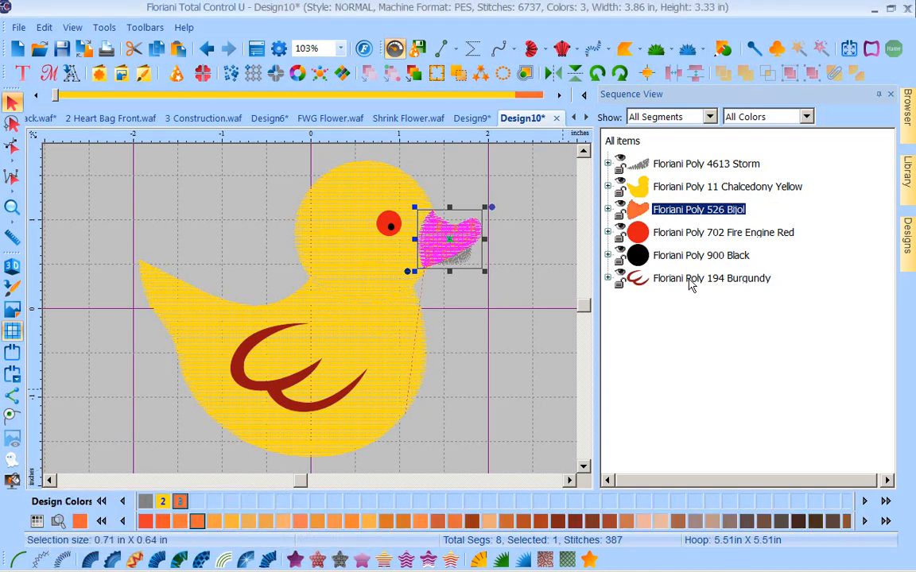
{"action": "left_click_drag", "start_coordinate": [501, 371], "coordinate": [827, 175]}
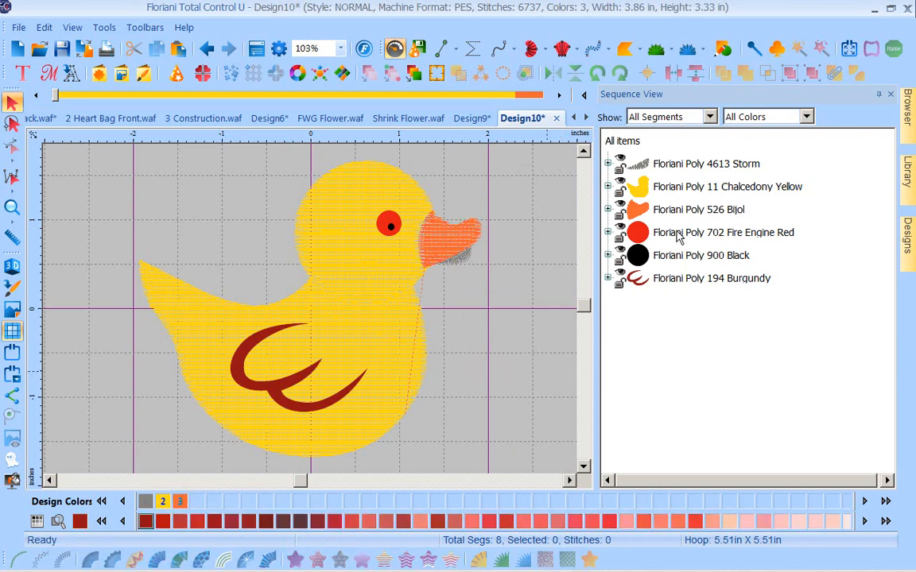
Step: Measure the height of the red eye circle with the ruler and convert it to an Auto Satin stitch
{"action": "left_click", "coordinate": [677, 233]}
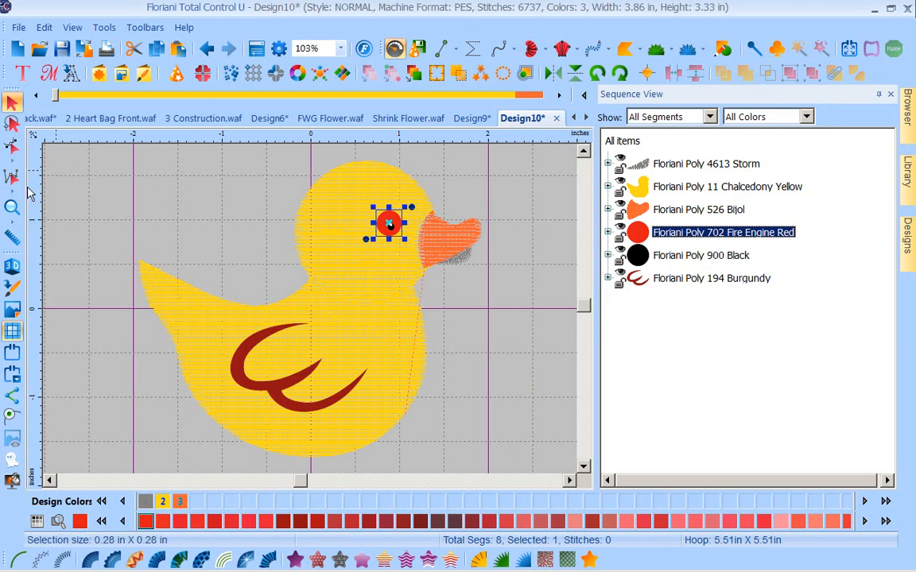
{"action": "left_click", "coordinate": [12, 239]}
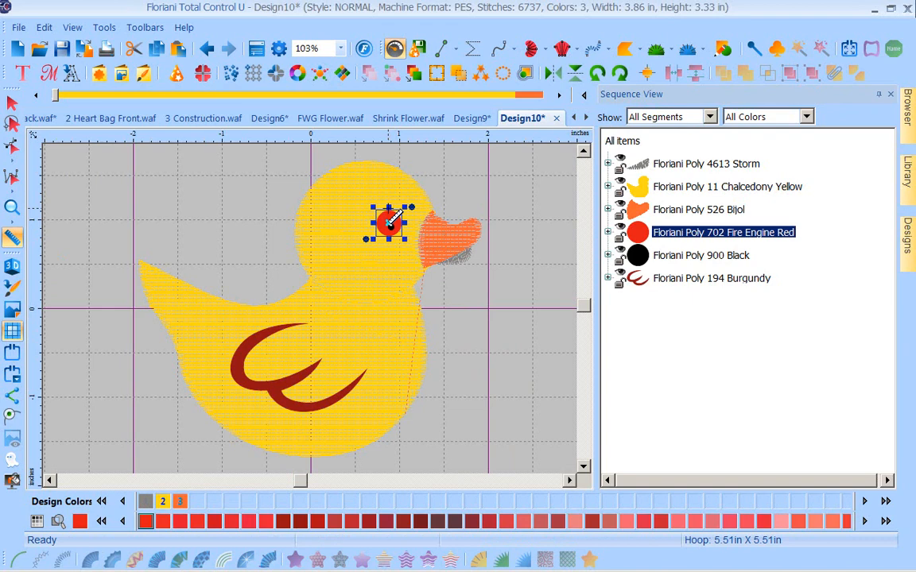
{"action": "left_click_drag", "start_coordinate": [389, 215], "coordinate": [389, 239]}
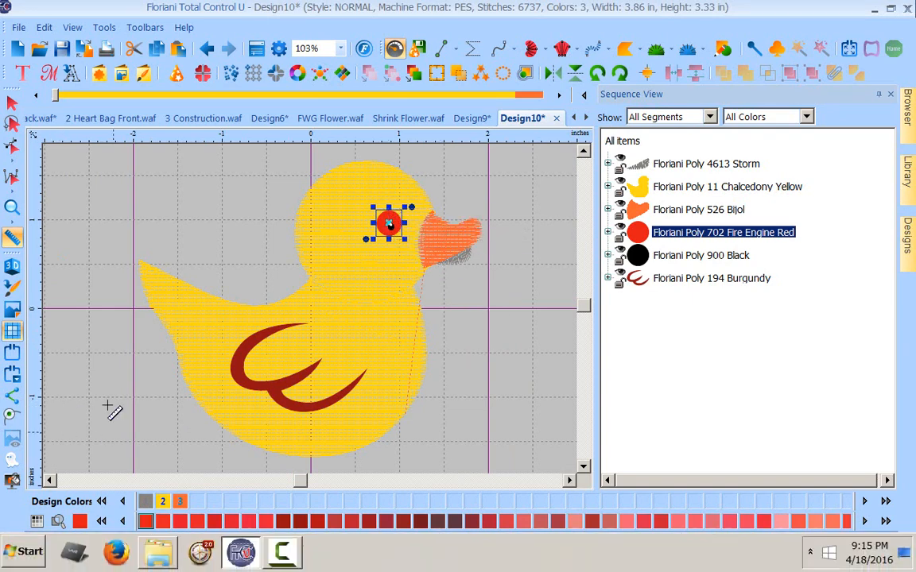
{"action": "key", "text": "Escape"}
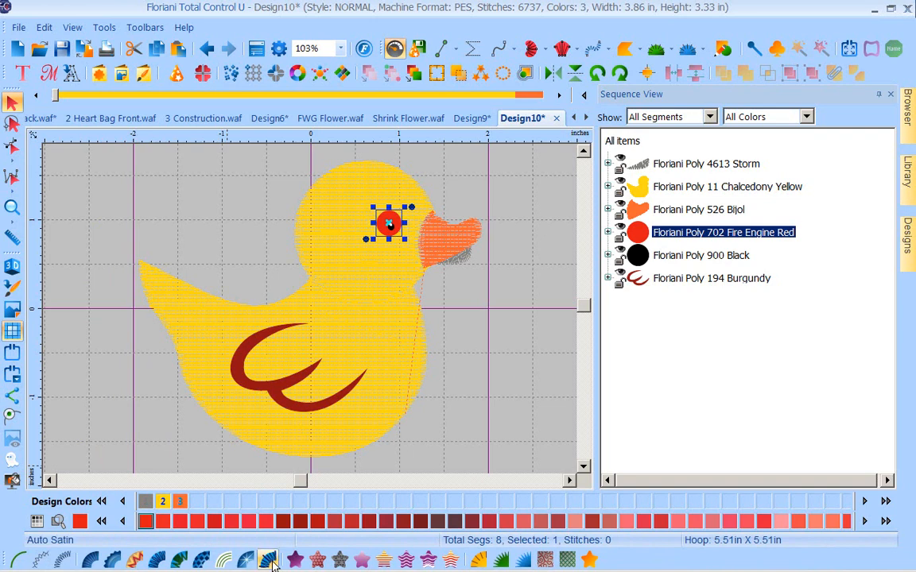
{"action": "left_click", "coordinate": [268, 561]}
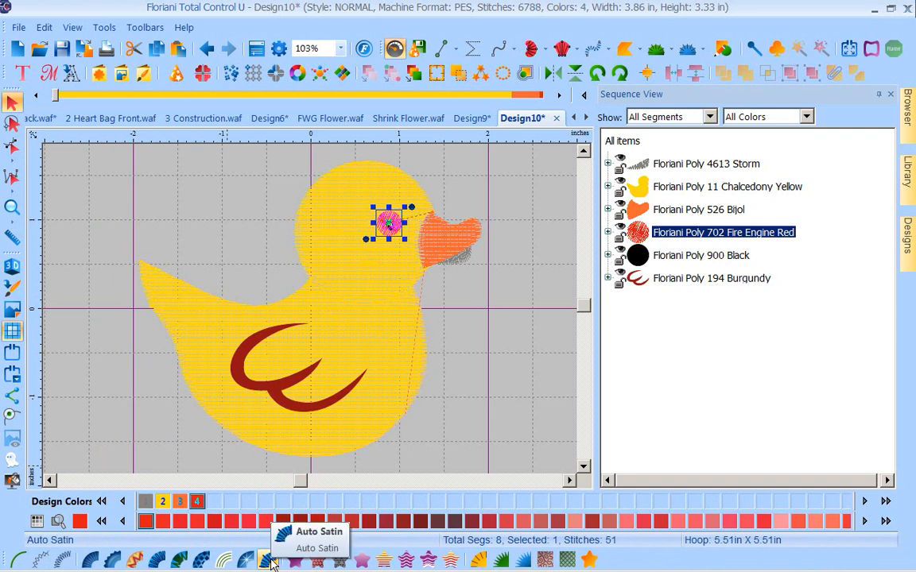
{"action": "left_click", "coordinate": [447, 399]}
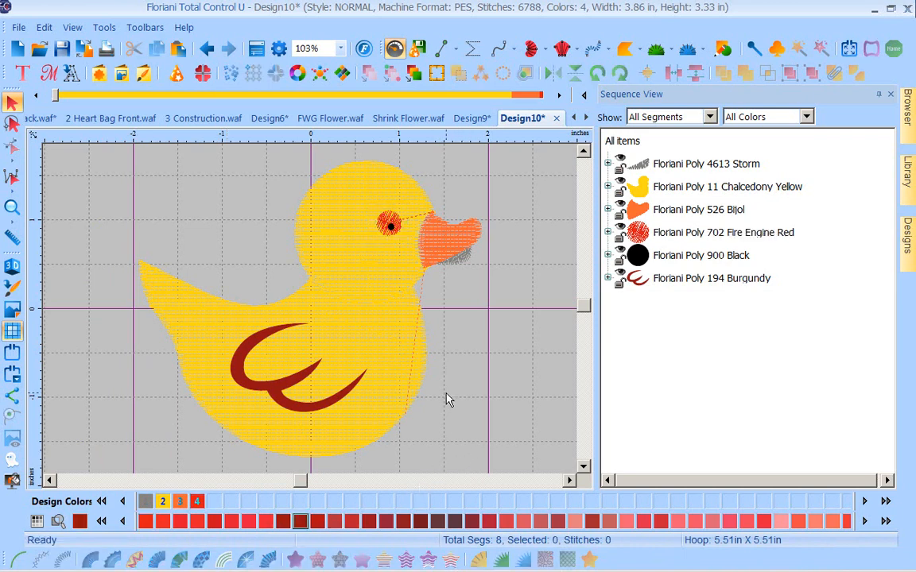
Step: Measure the height of the black pupil inside the red eye with the ruler at close range
{"action": "left_click", "coordinate": [665, 262]}
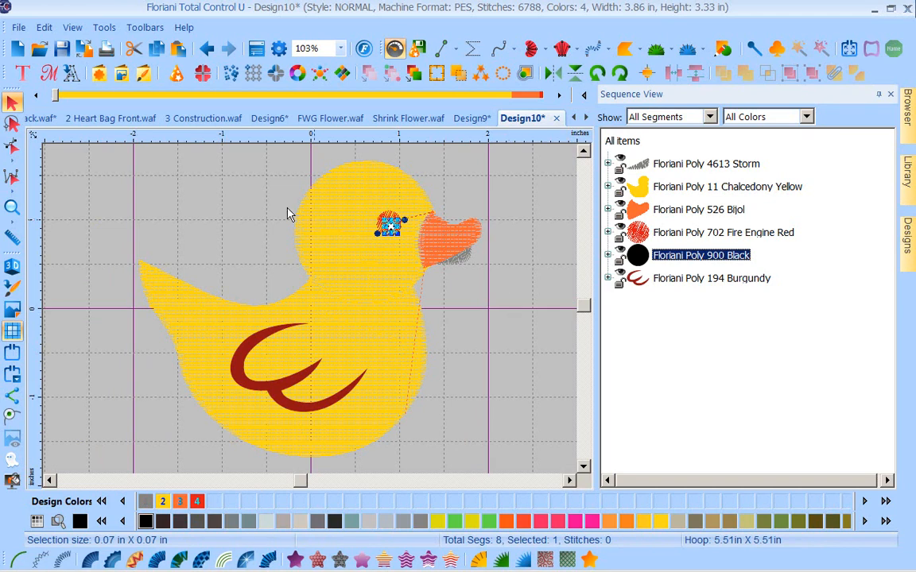
{"action": "left_click", "coordinate": [205, 197]}
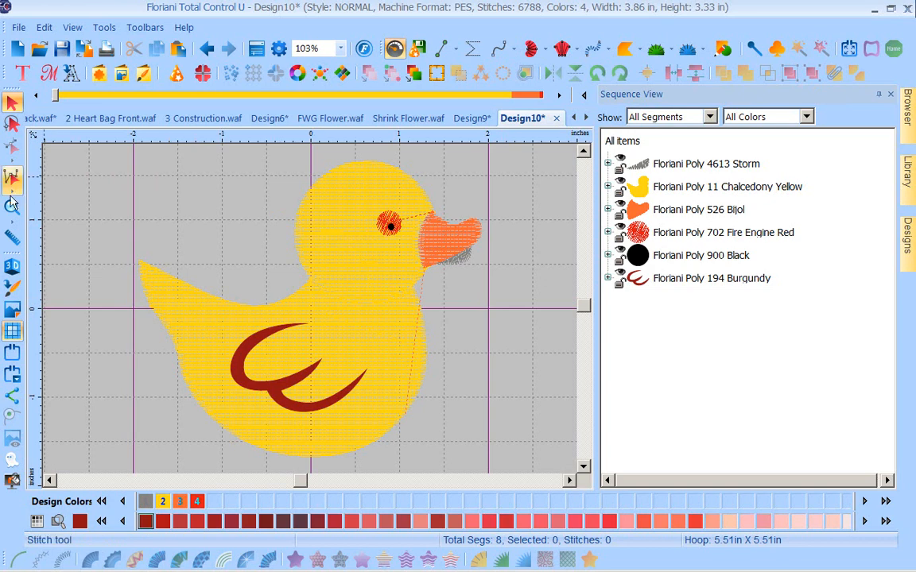
{"action": "left_click", "coordinate": [12, 236]}
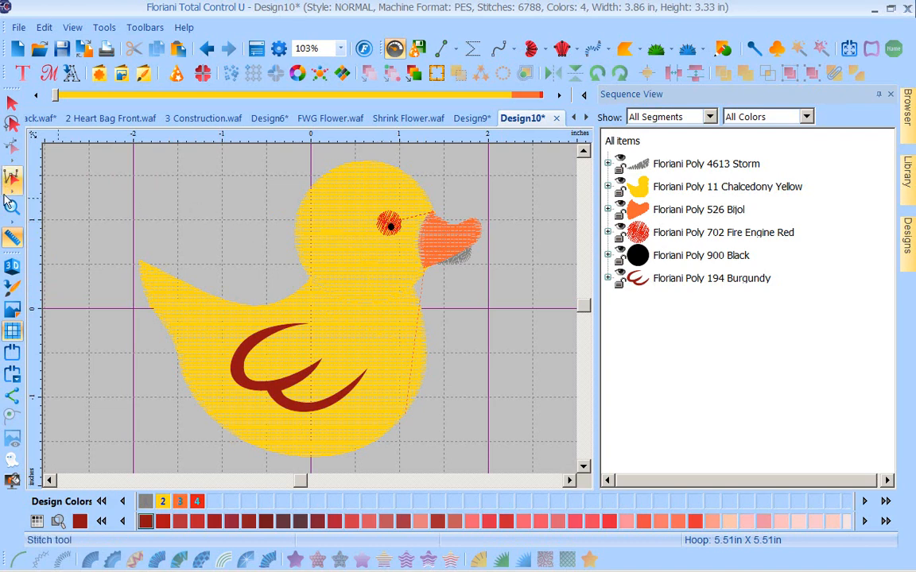
{"action": "left_click", "coordinate": [12, 207]}
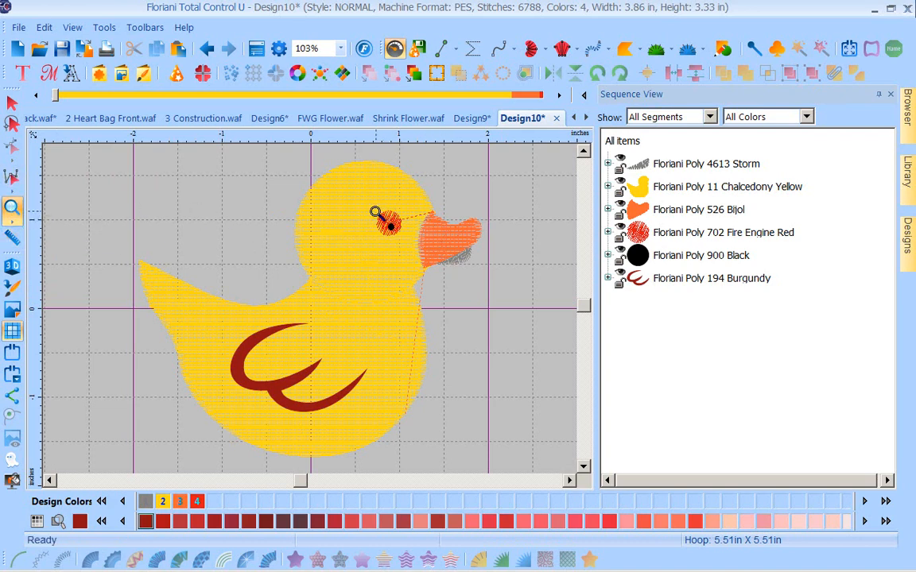
{"action": "left_click_drag", "start_coordinate": [375, 212], "coordinate": [394, 243]}
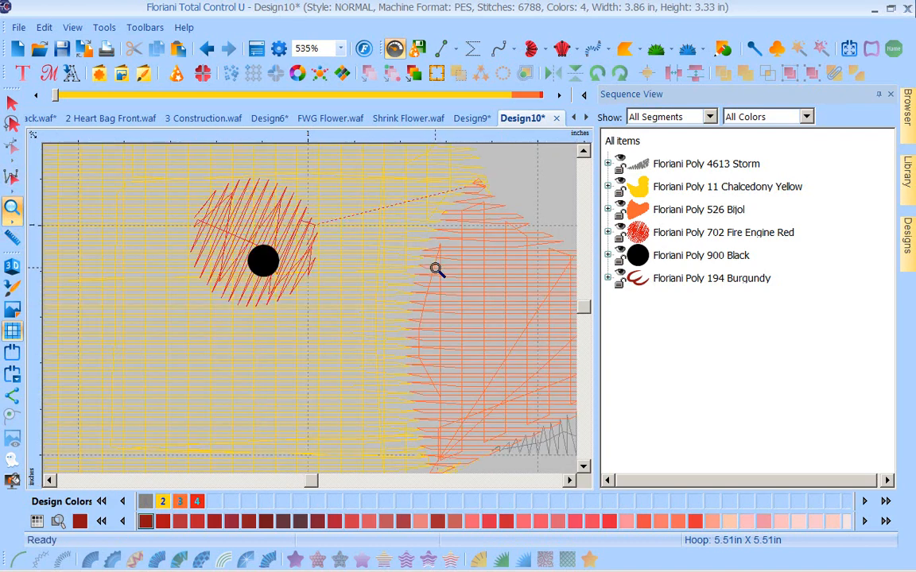
{"action": "left_click", "coordinate": [63, 202]}
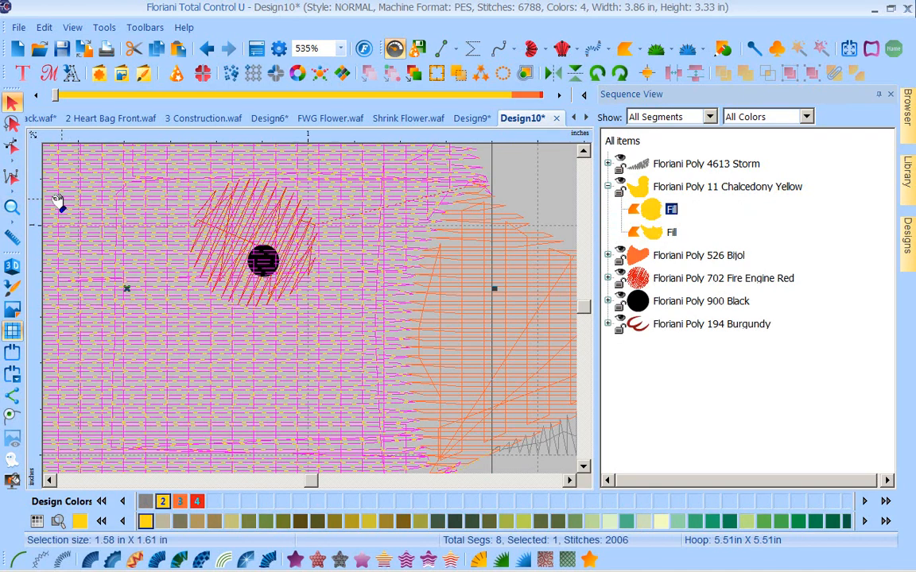
{"action": "left_click_drag", "start_coordinate": [543, 170], "coordinate": [140, 178]}
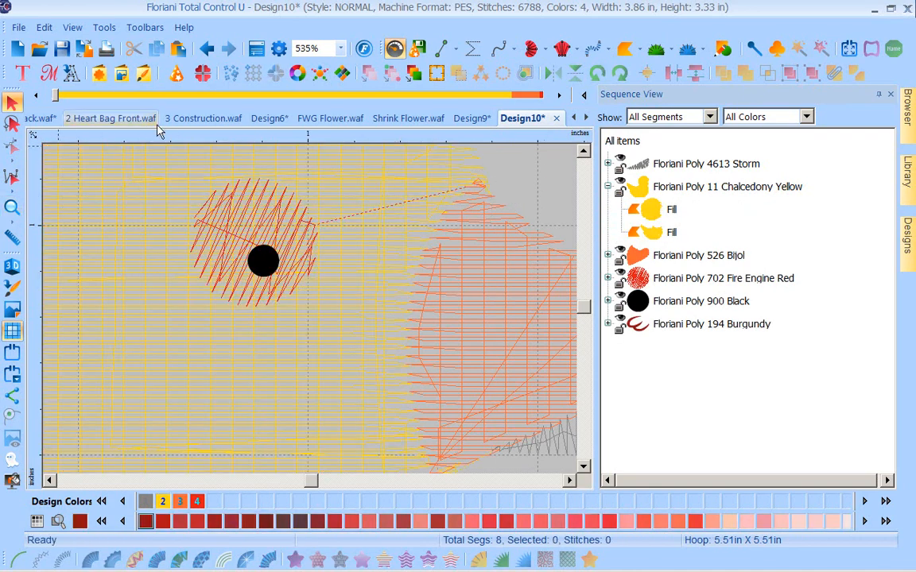
{"action": "left_click", "coordinate": [13, 239]}
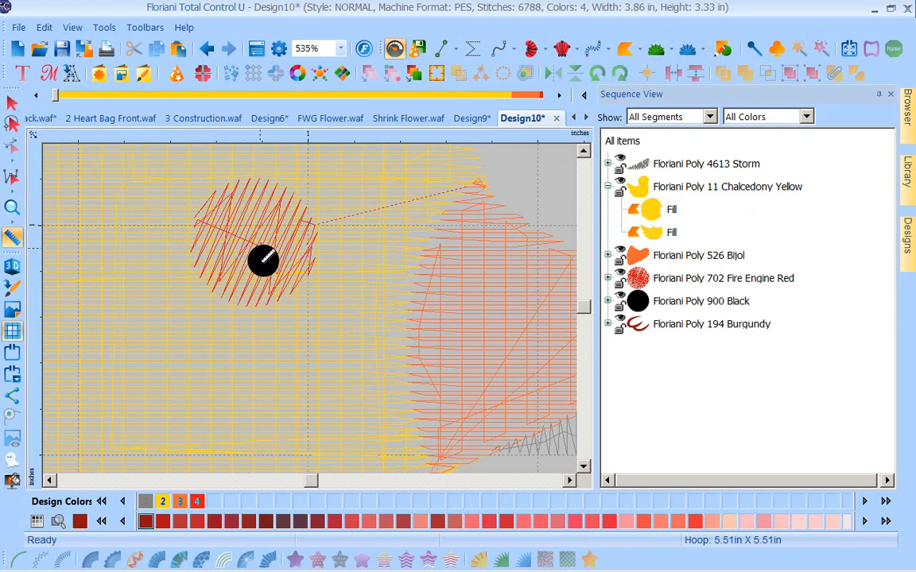
{"action": "left_click_drag", "start_coordinate": [264, 247], "coordinate": [266, 276]}
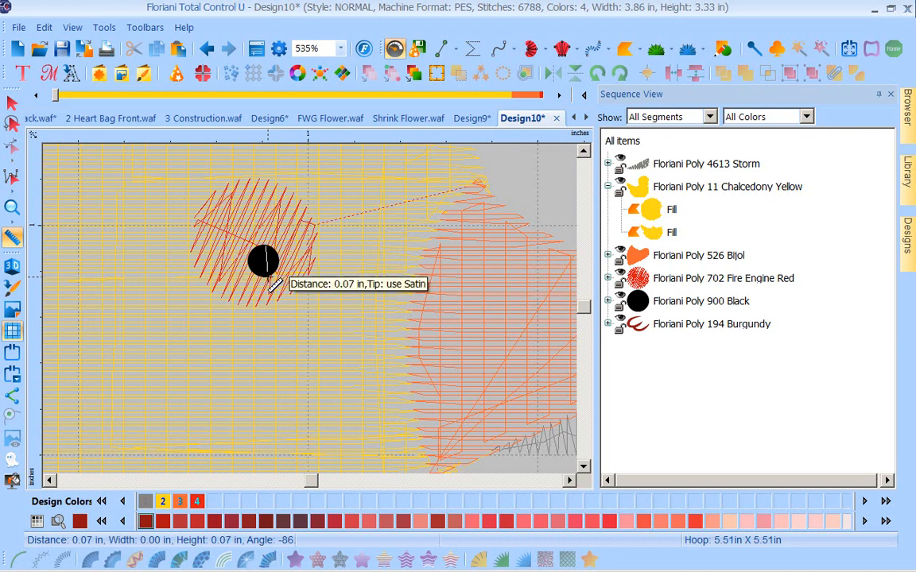
{"action": "left_click_drag", "start_coordinate": [268, 276], "coordinate": [268, 277]}
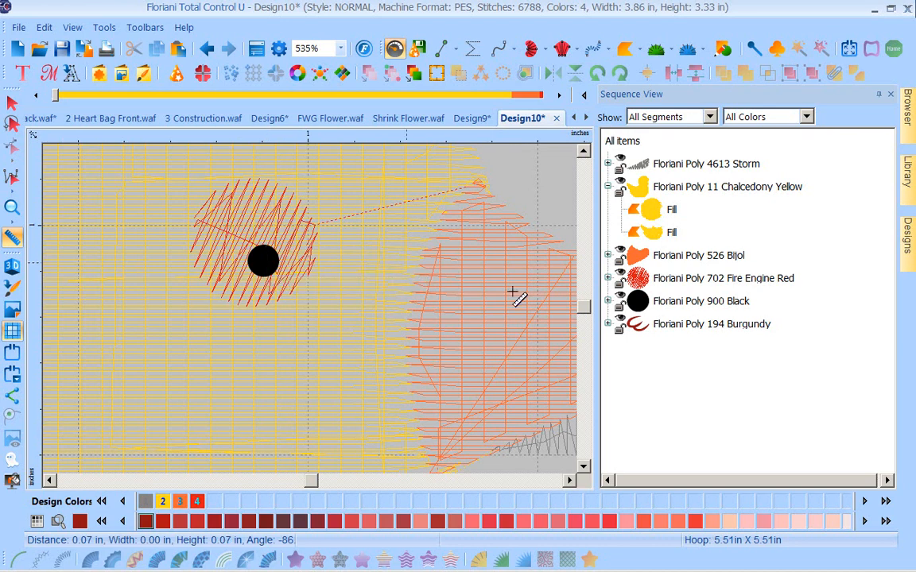
Step: Convert the black pupil inside the red eye to an Auto Satin stitch and deselect it
{"action": "left_click", "coordinate": [697, 305]}
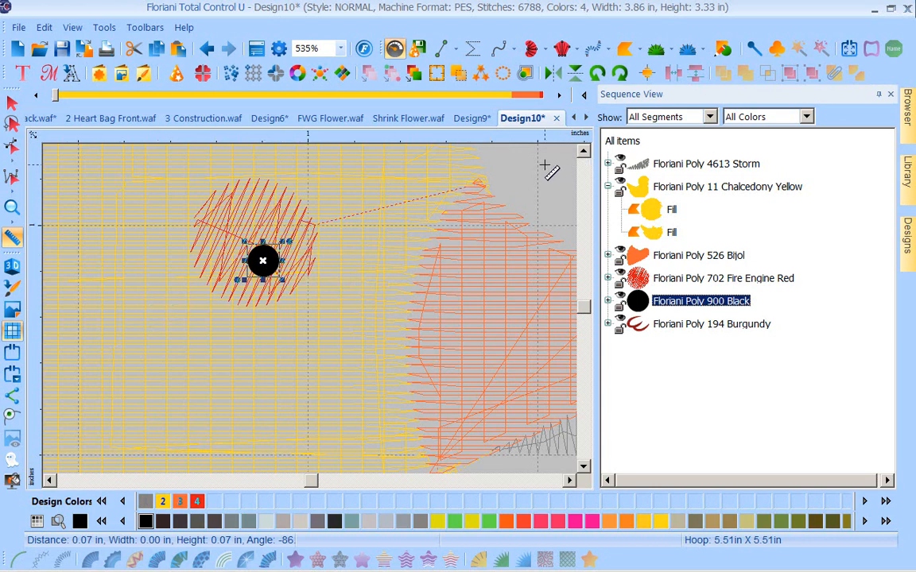
{"action": "left_click", "coordinate": [11, 104]}
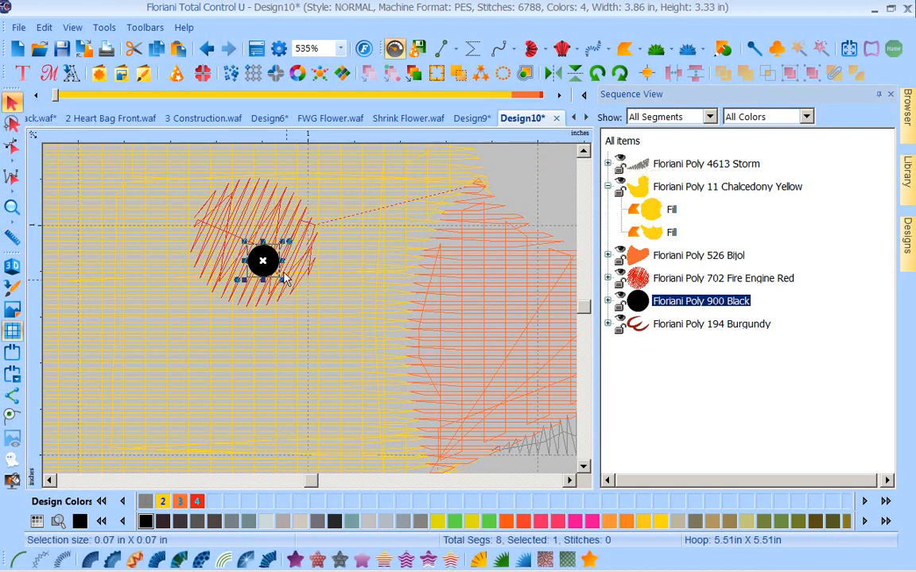
{"action": "left_click", "coordinate": [268, 560]}
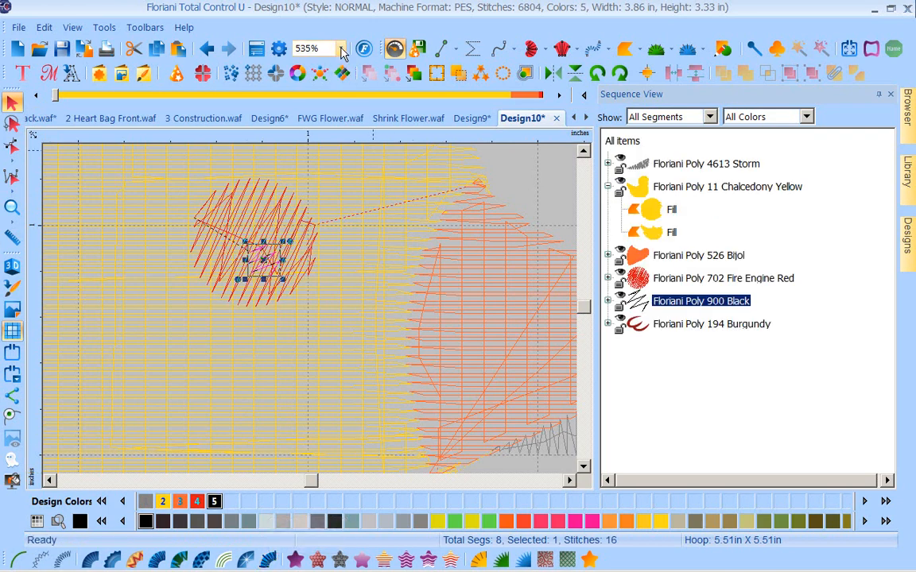
{"action": "left_click", "coordinate": [12, 207]}
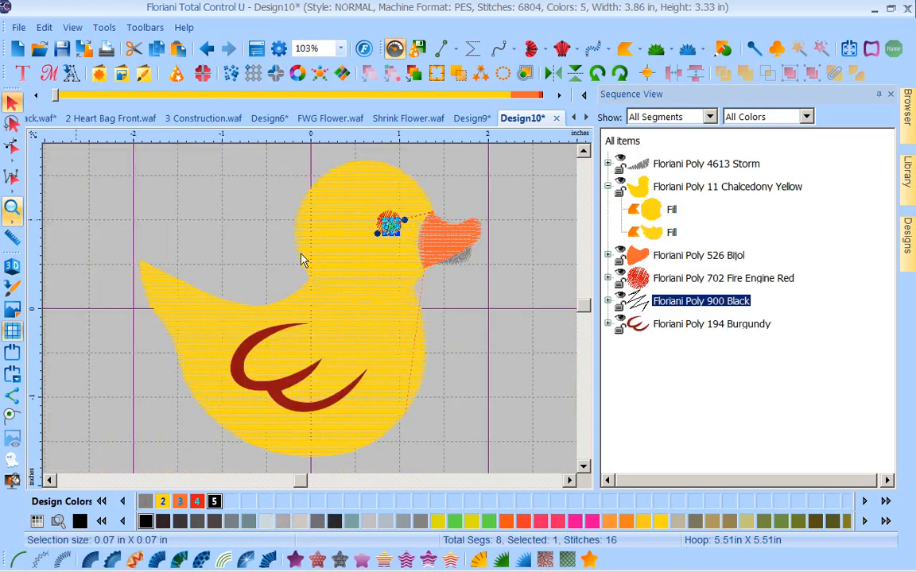
{"action": "left_click", "coordinate": [521, 301]}
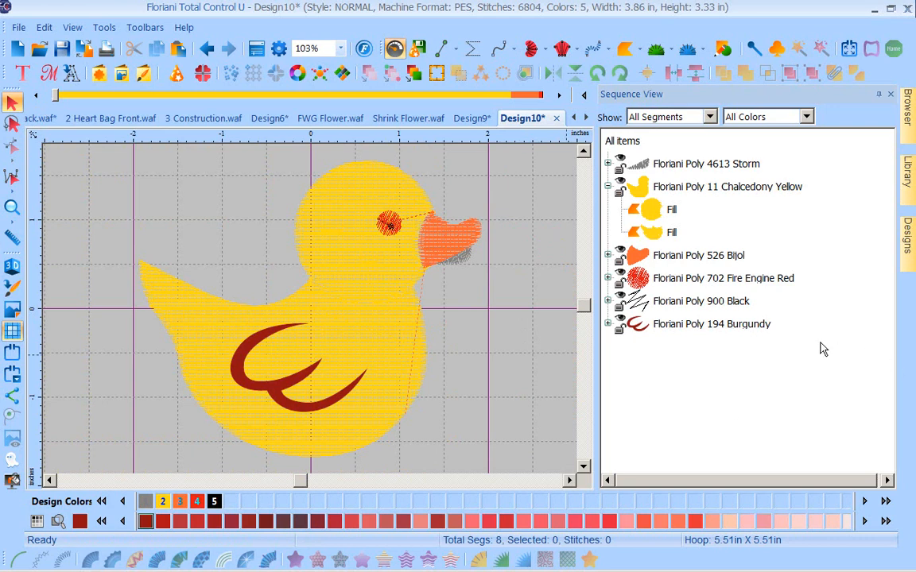
Step: Convert the burgundy wing lines to Auto Satin, find the thread color yellow and recolor them with the nearby Floriani Poly 523 Goldenrod
{"action": "left_click", "coordinate": [705, 325]}
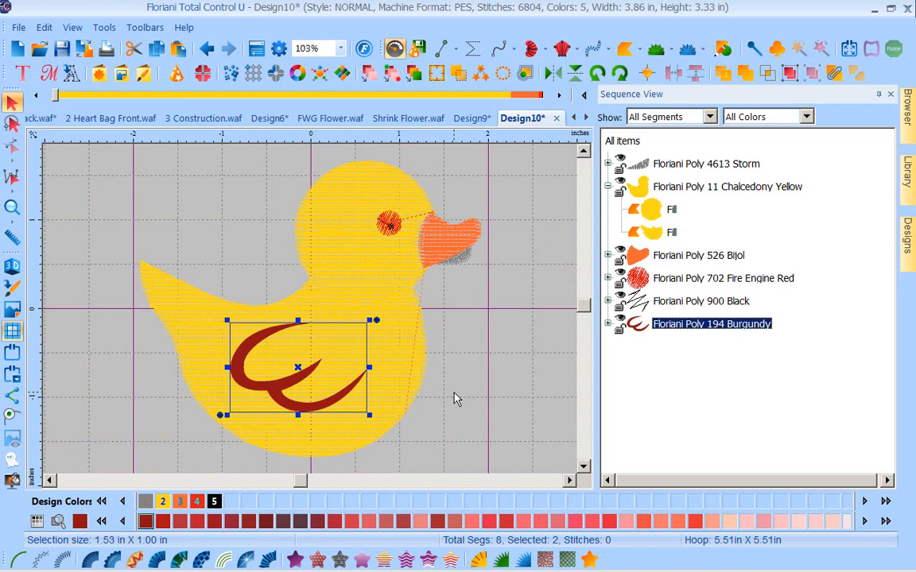
{"action": "left_click", "coordinate": [267, 559]}
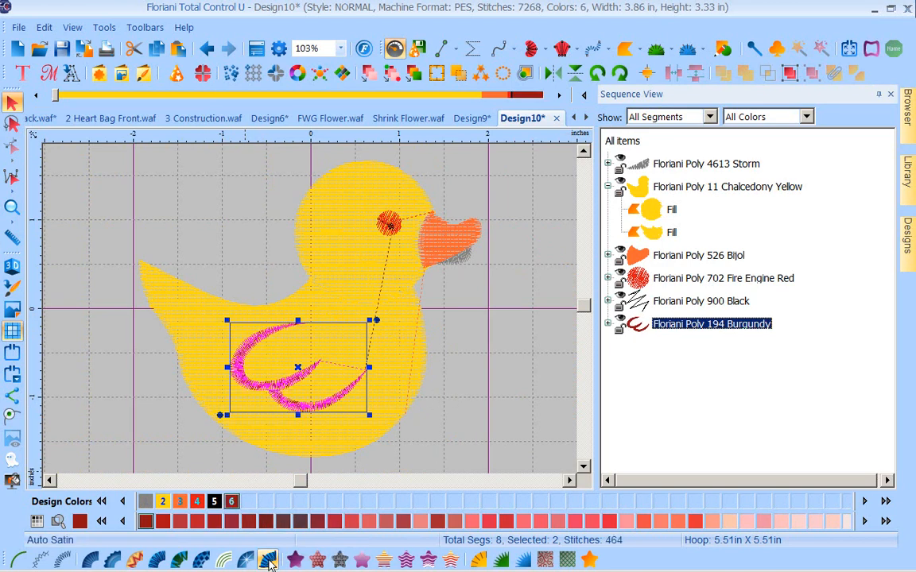
{"action": "left_click", "coordinate": [58, 521]}
{"action": "left_click", "coordinate": [108, 530]}
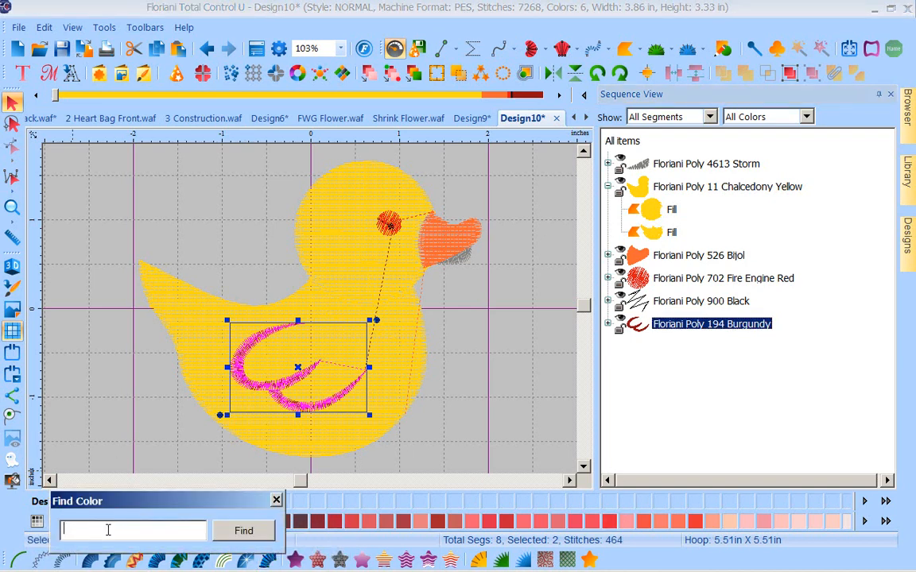
{"action": "type", "text": "yellow"}
{"action": "left_click", "coordinate": [246, 531]}
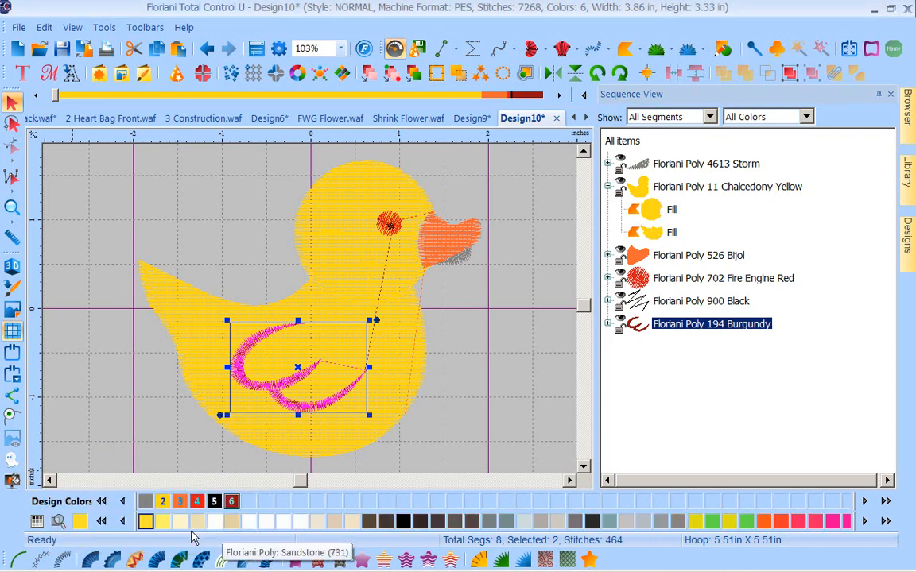
{"action": "left_click", "coordinate": [123, 521]}
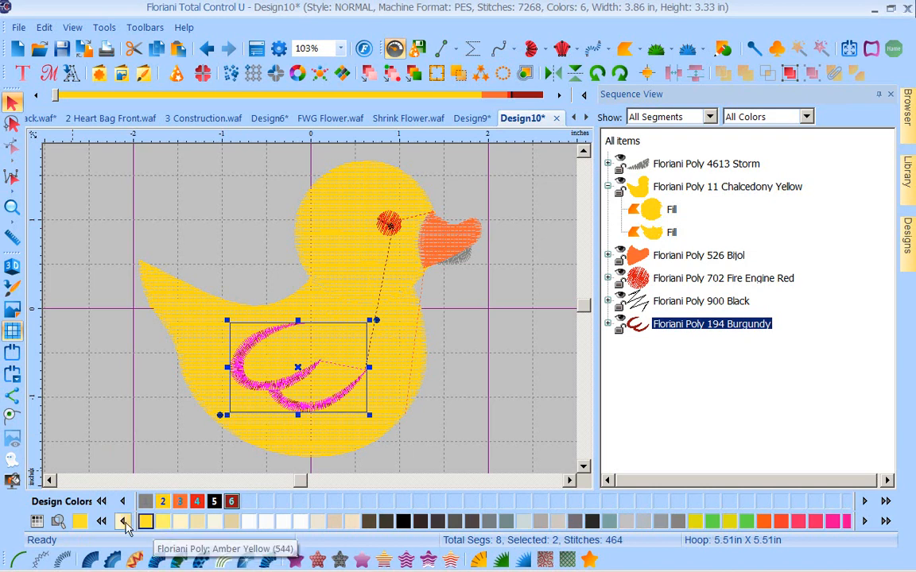
{"action": "left_click", "coordinate": [122, 521]}
{"action": "left_click", "coordinate": [122, 521]}
{"action": "left_click", "coordinate": [123, 521]}
{"action": "left_click", "coordinate": [122, 521]}
{"action": "left_click", "coordinate": [122, 521]}
{"action": "left_click", "coordinate": [122, 521]}
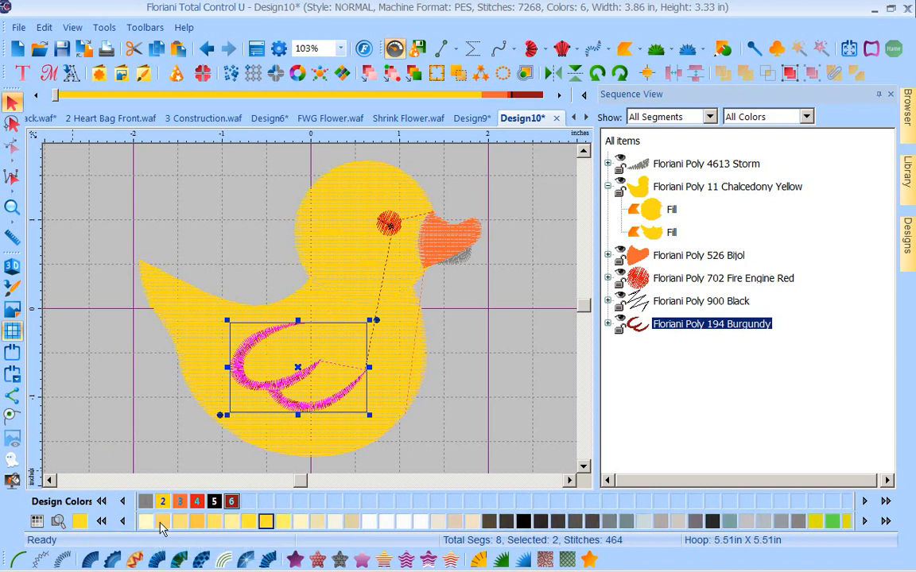
{"action": "left_click", "coordinate": [195, 522]}
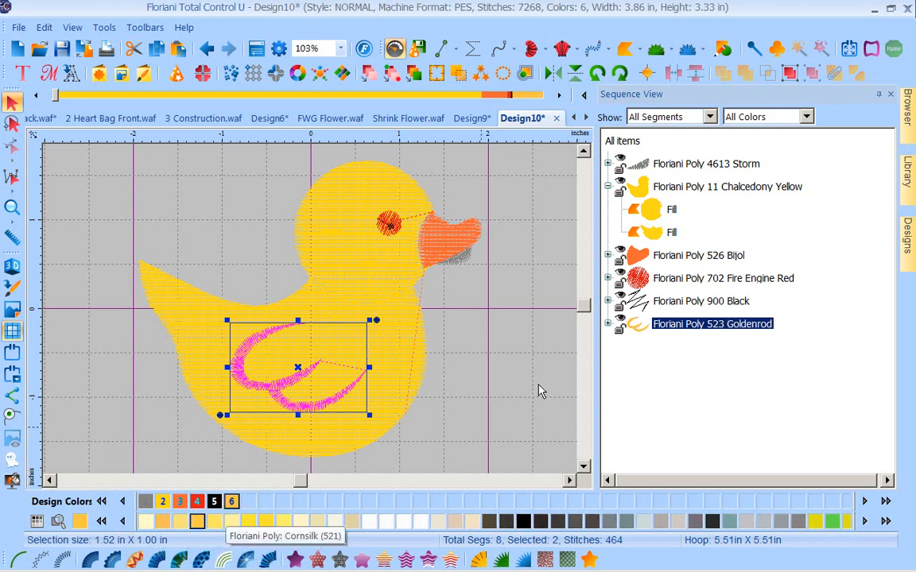
{"action": "left_click", "coordinate": [548, 350]}
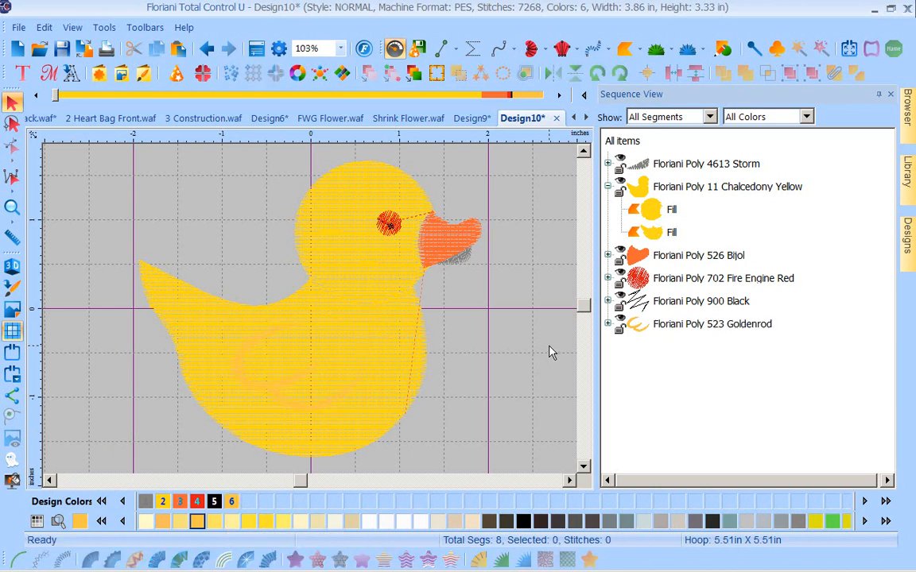
Step: Show the design in 3D and convert the duck's lower body piece to a Fancy Fill
{"action": "left_click", "coordinate": [12, 268]}
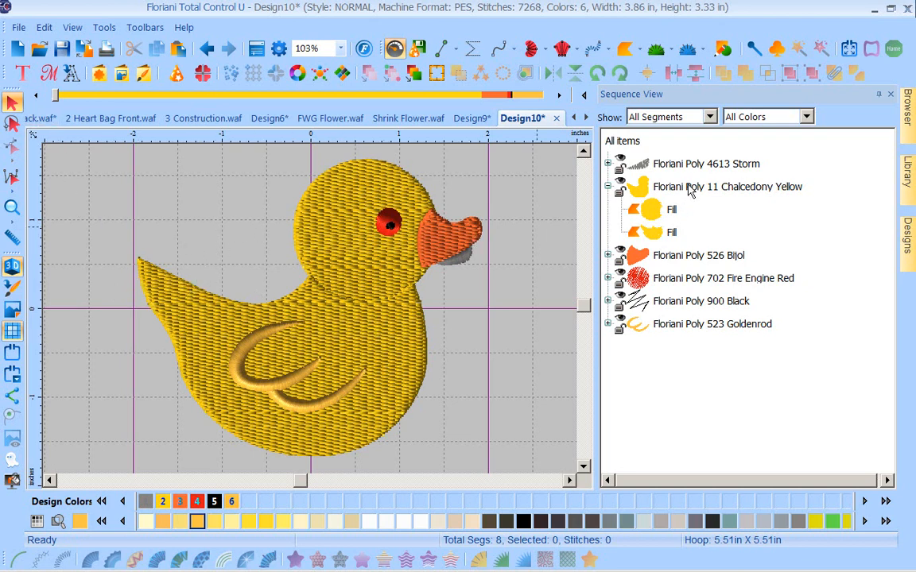
{"action": "left_click", "coordinate": [659, 235]}
{"action": "left_click_drag", "start_coordinate": [660, 239], "coordinate": [296, 561]}
{"action": "left_click", "coordinate": [296, 561]}
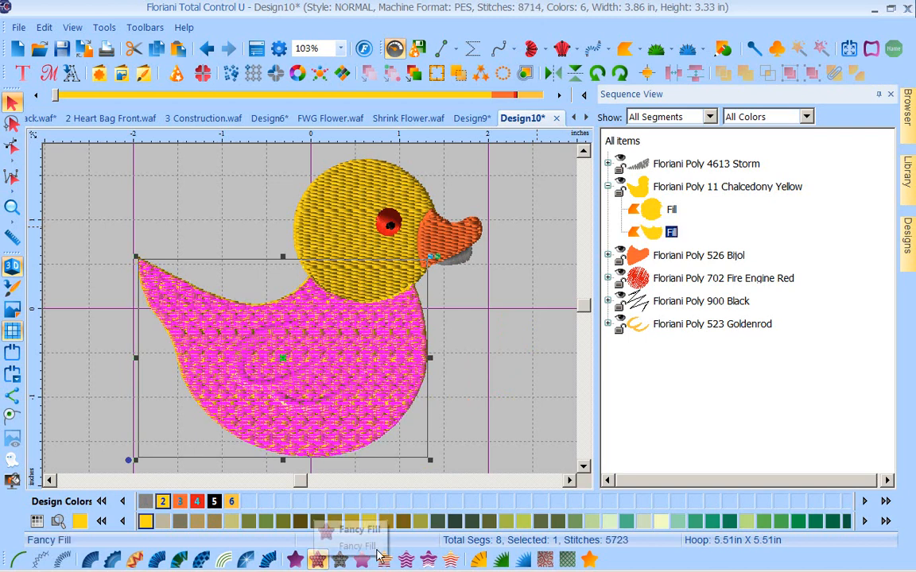
Step: Set the lower body's Fancy fill pattern to 399, apply it and deselect the piece
{"action": "left_click", "coordinate": [257, 50]}
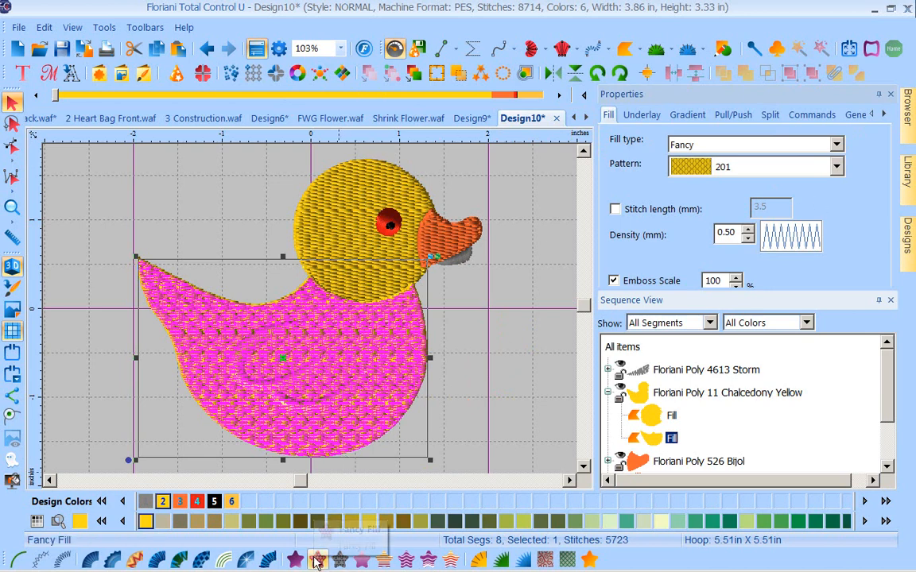
{"action": "left_click", "coordinate": [837, 168]}
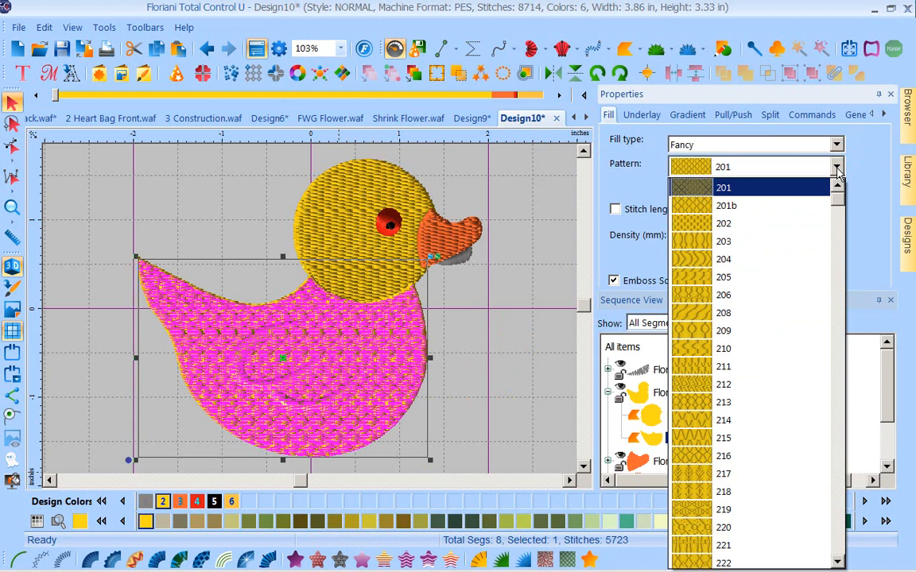
{"action": "left_click_drag", "start_coordinate": [837, 205], "coordinate": [840, 333]}
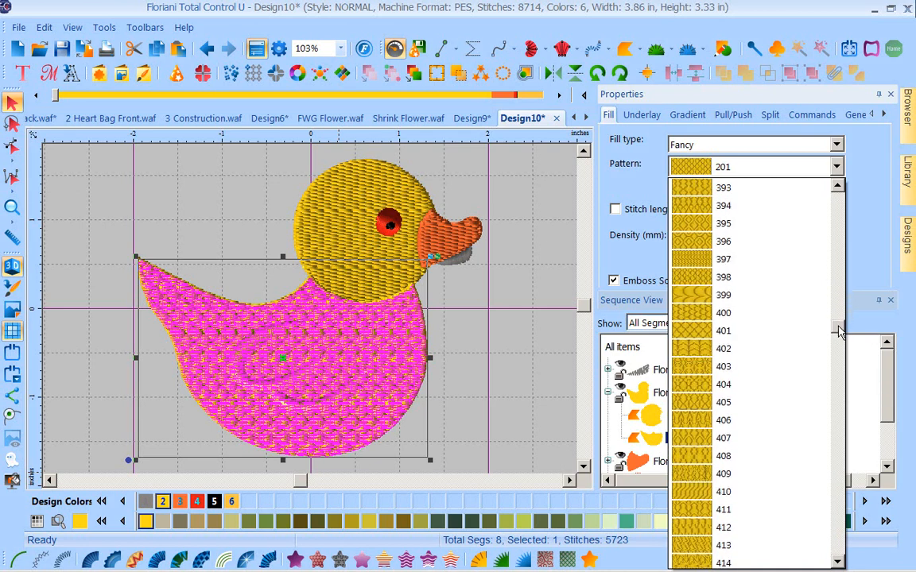
{"action": "left_click", "coordinate": [685, 296]}
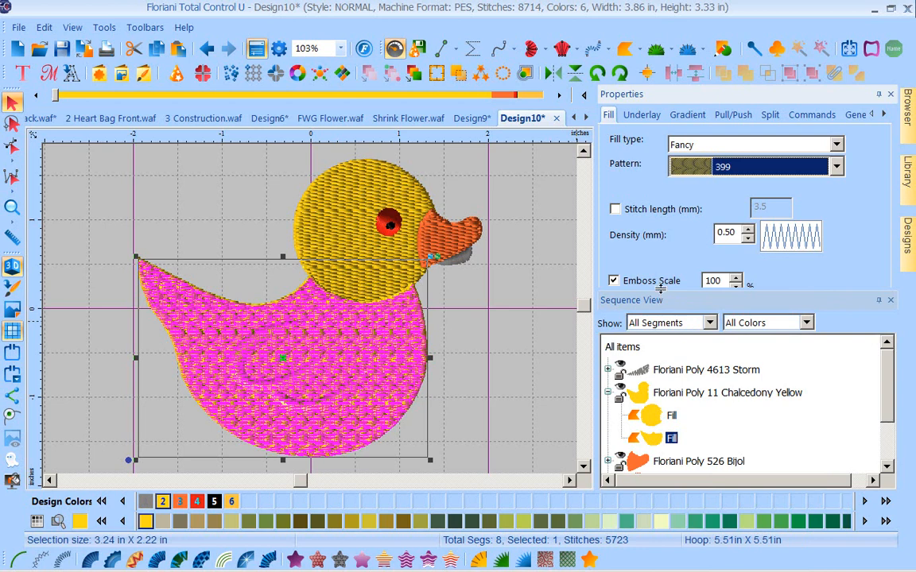
{"action": "left_click_drag", "start_coordinate": [659, 288], "coordinate": [659, 353]}
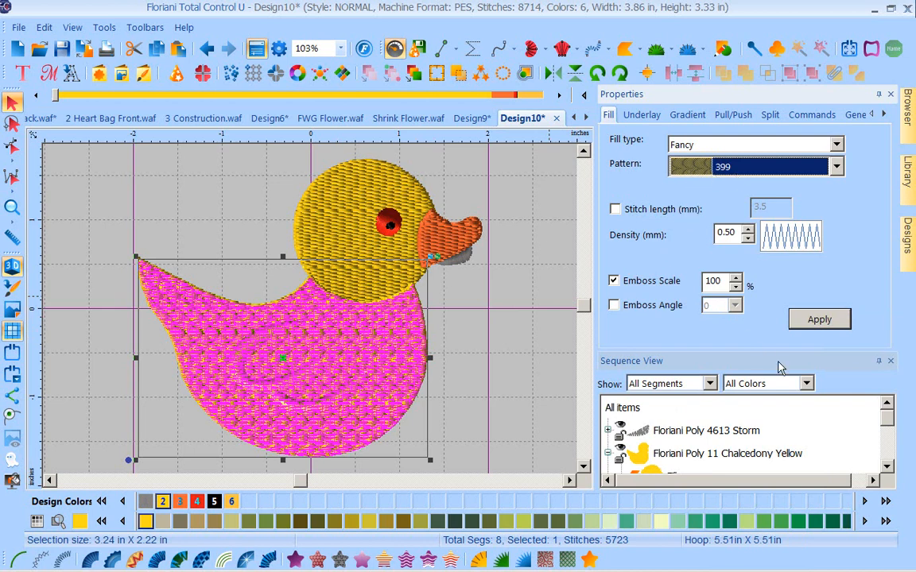
{"action": "left_click", "coordinate": [812, 321]}
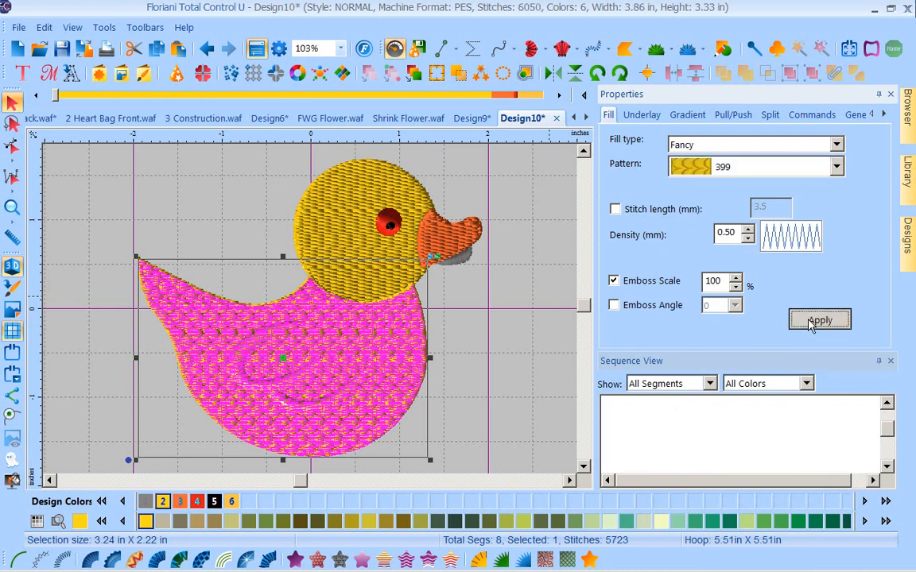
{"action": "left_click", "coordinate": [490, 344]}
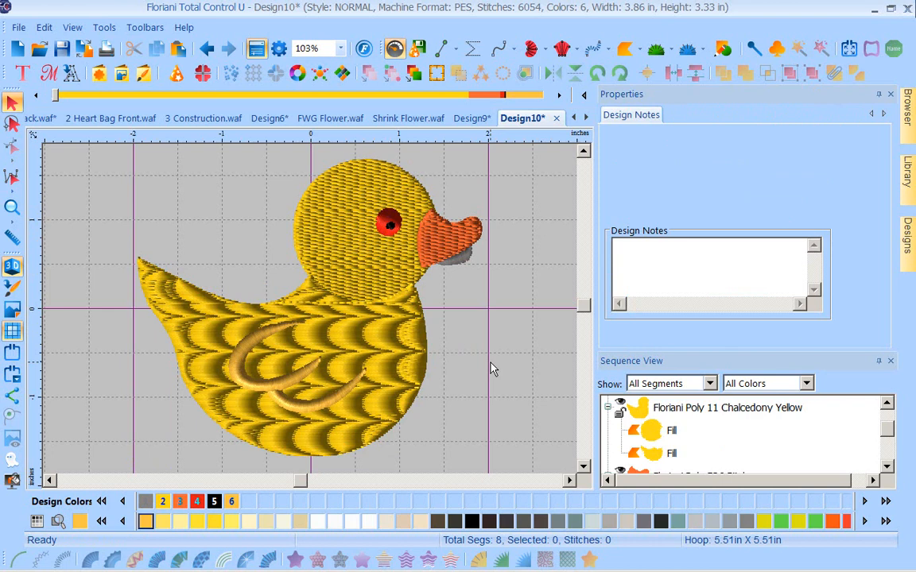
Step: Browse the Custom Shapes and Easy Art folders of the shape library, looking through the Easy Art designs to the end, and close the library
{"action": "left_click", "coordinate": [98, 74]}
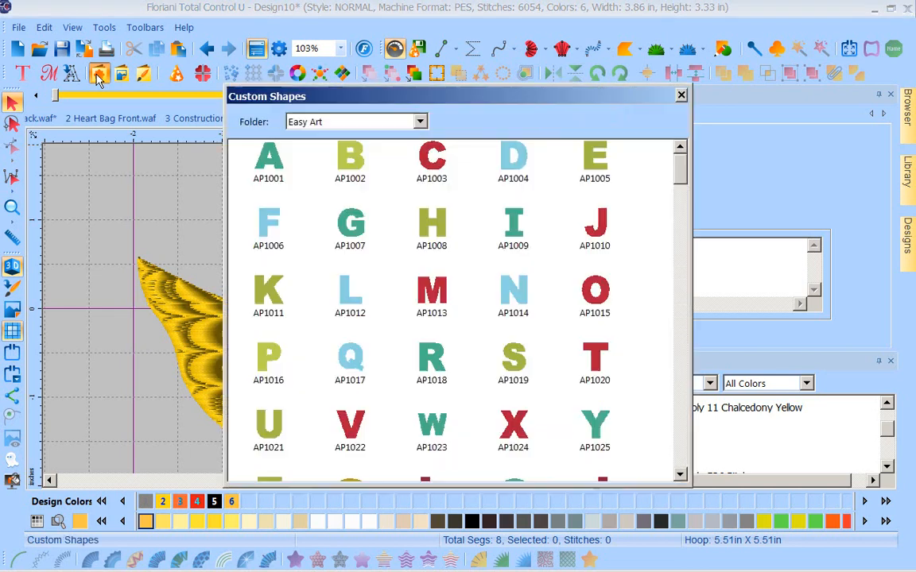
{"action": "left_click", "coordinate": [419, 122]}
{"action": "left_click", "coordinate": [381, 139]}
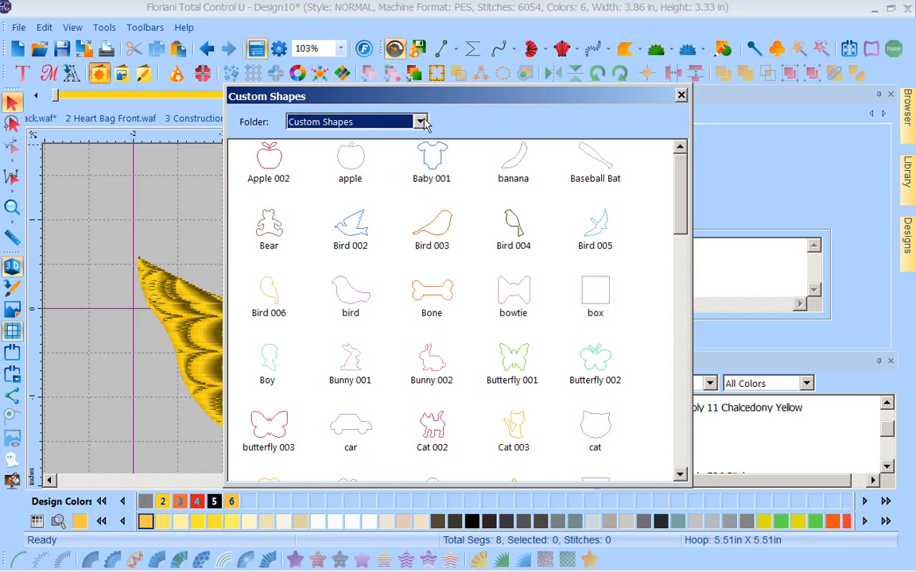
{"action": "left_click", "coordinate": [359, 121]}
{"action": "left_click", "coordinate": [368, 150]}
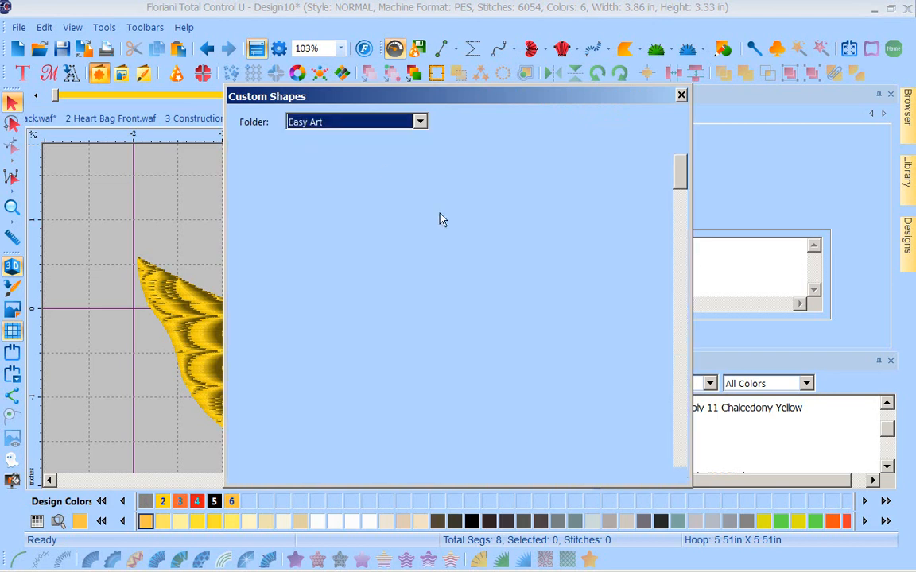
{"action": "left_click_drag", "start_coordinate": [675, 189], "coordinate": [681, 245]}
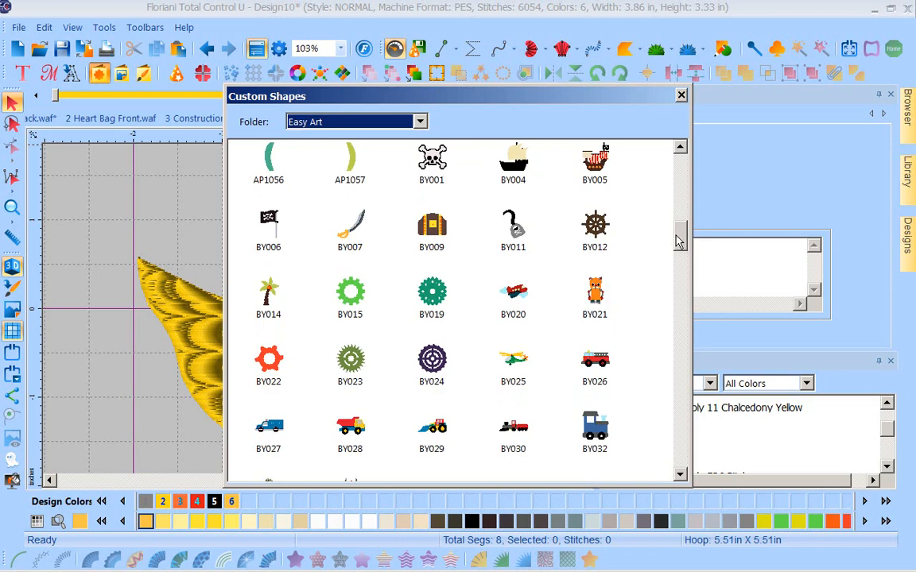
{"action": "left_click_drag", "start_coordinate": [681, 244], "coordinate": [664, 469]}
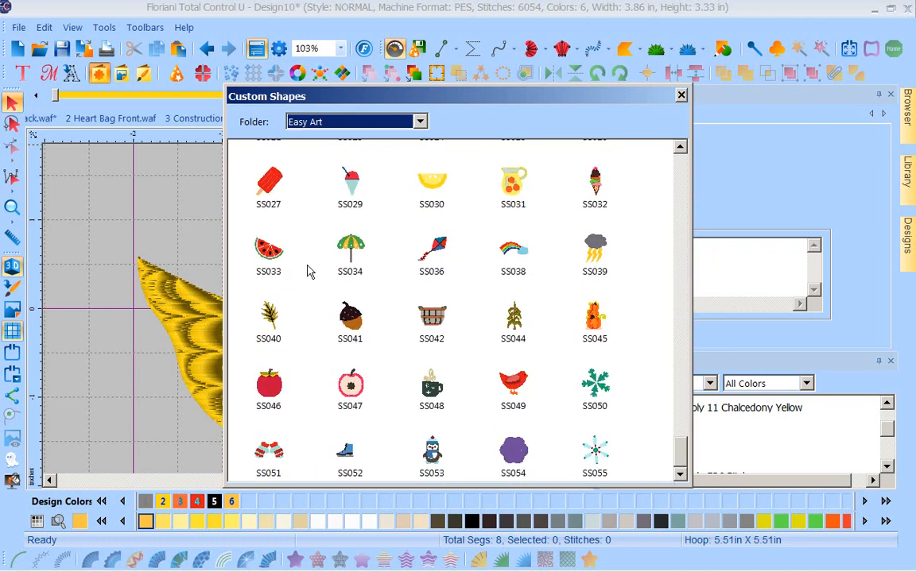
{"action": "left_click", "coordinate": [681, 95]}
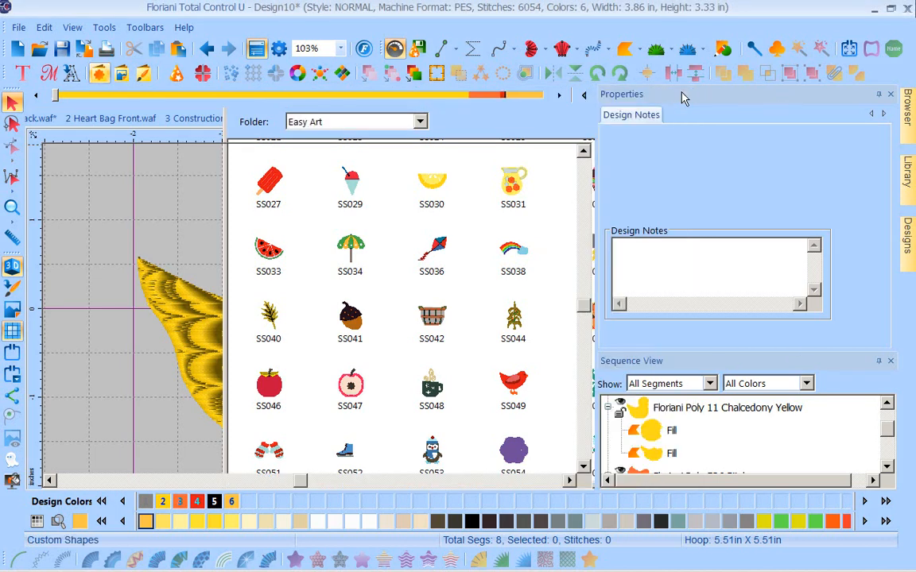